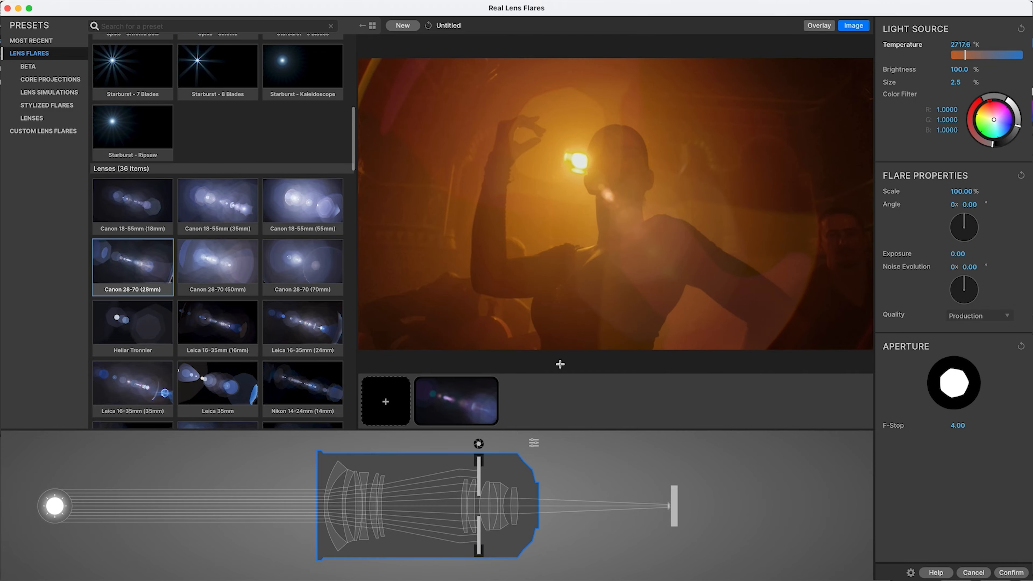
# Inspect the aperture and then two individual lens elements in the lens diagram
pyautogui.click(478, 528)
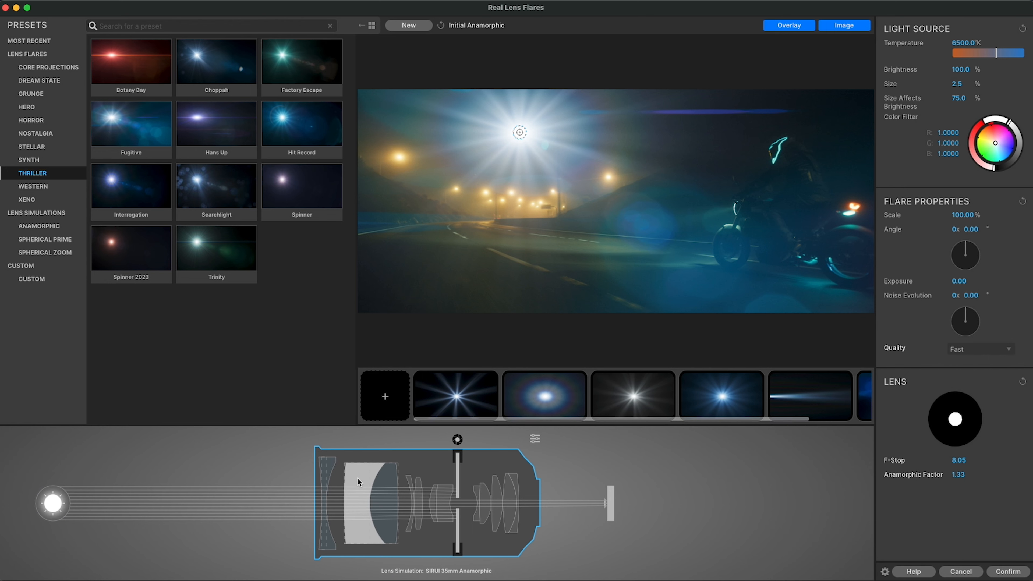
pyautogui.click(380, 484)
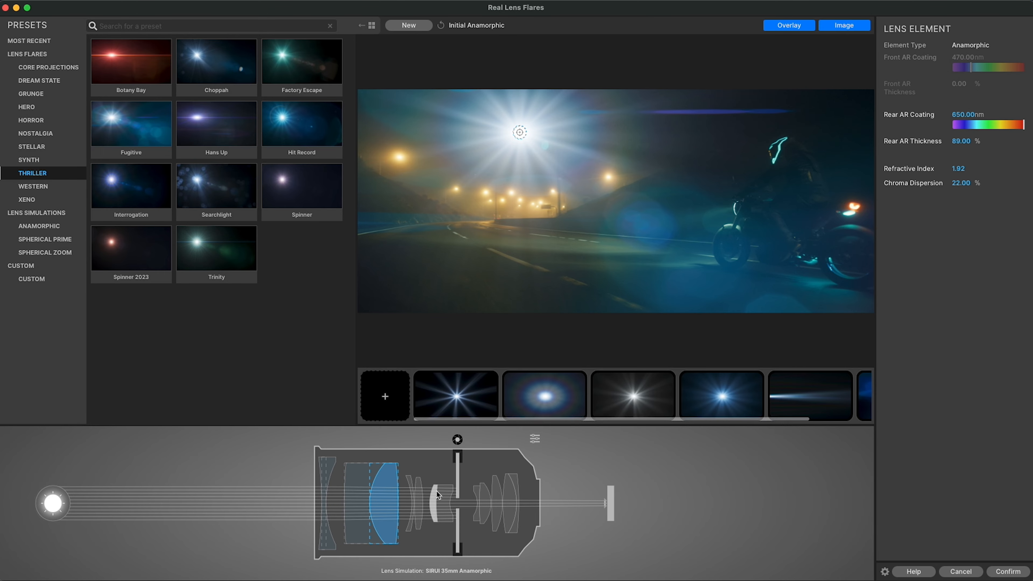
pyautogui.click(511, 494)
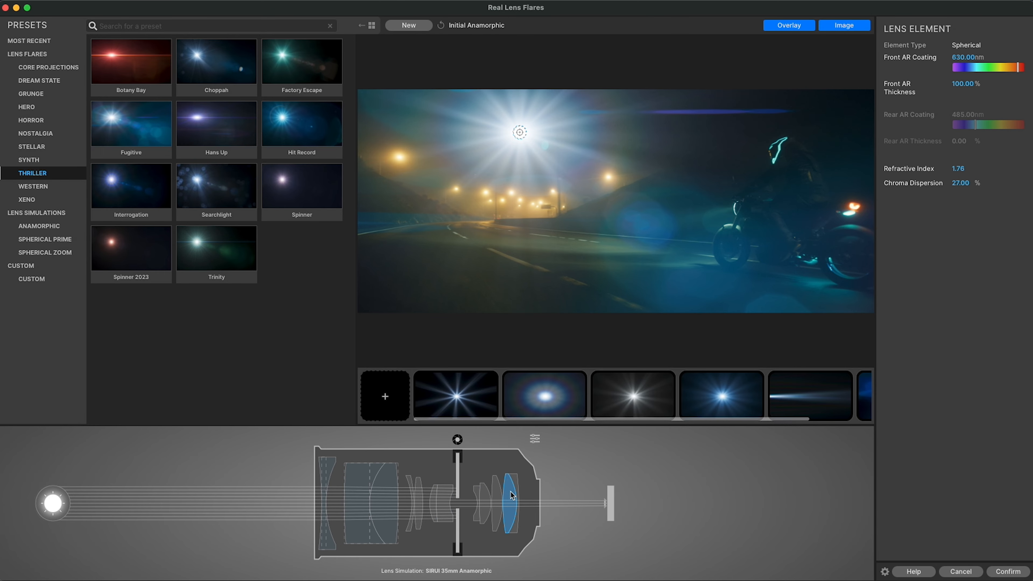
# Load the Botany Bay preset from the Thriller category and move the light source onto the motorcycle's tail light
pyautogui.click(134, 73)
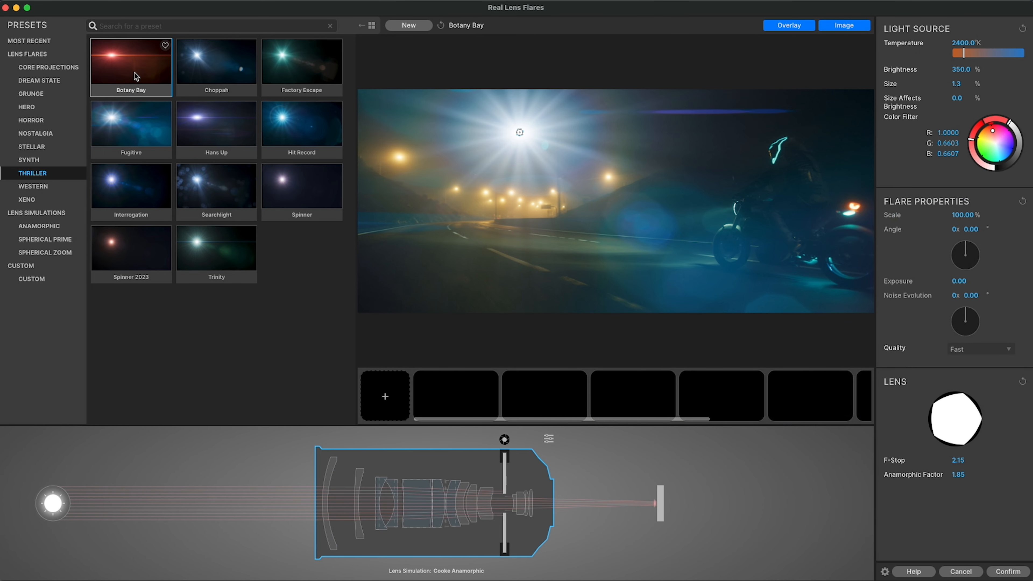
pyautogui.click(520, 134)
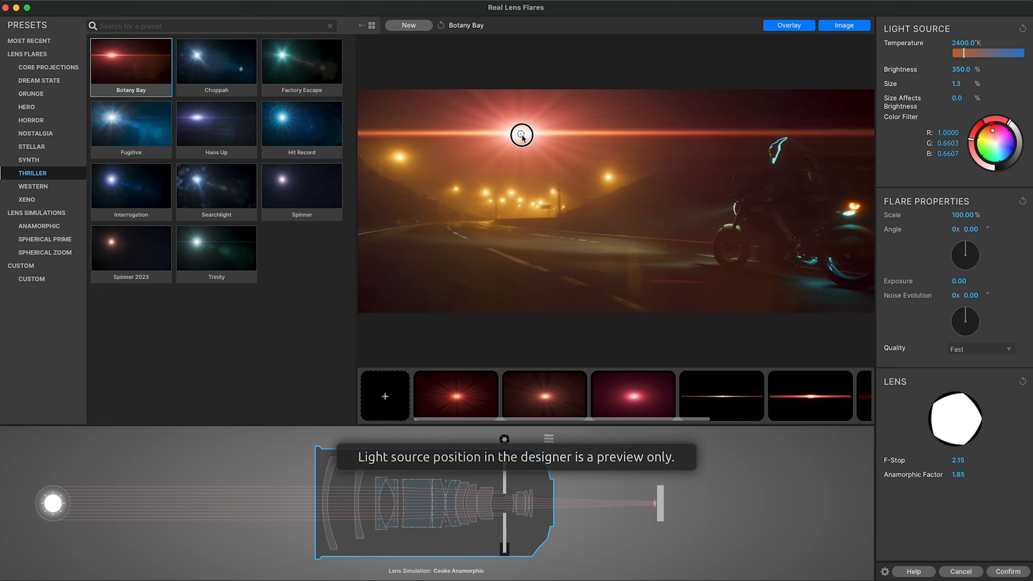
pyautogui.moveTo(650, 170); pyautogui.dragTo(850, 208)
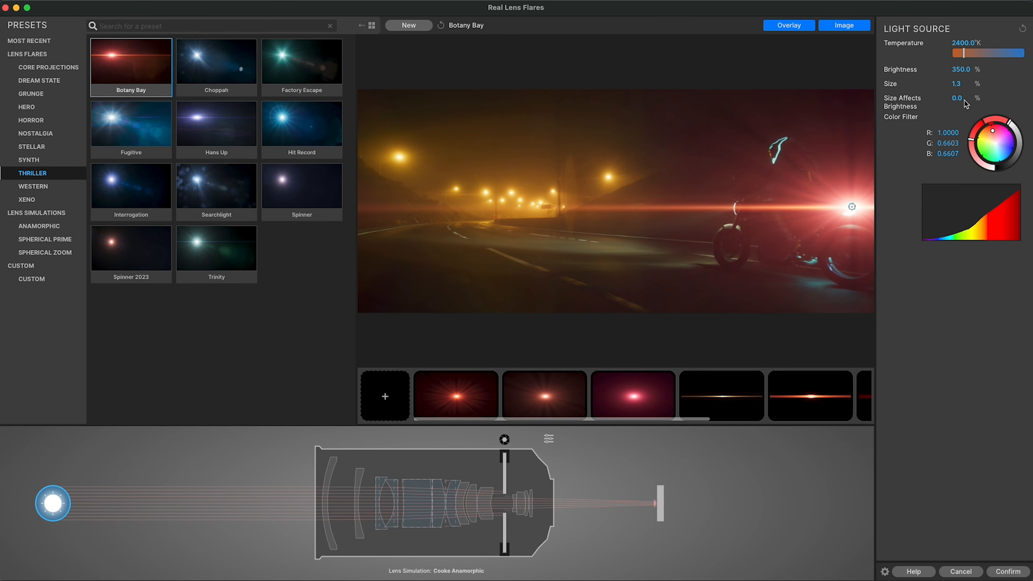
# Lower the light source's brightness to 100% and then 50%, and shift the hue of its color filter
pyautogui.write('1.00')
pyautogui.press('Return')
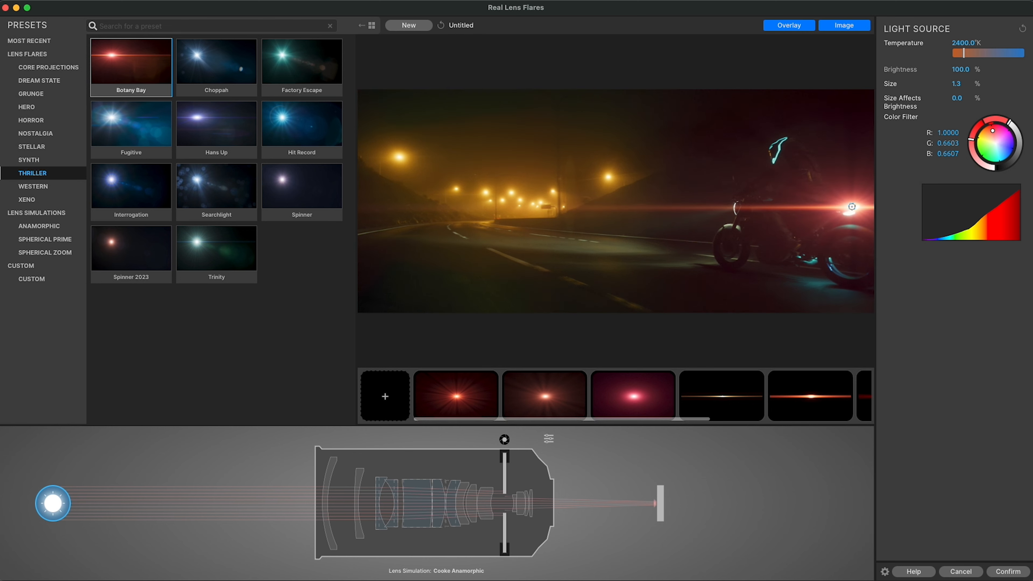
pyautogui.click(958, 70)
pyautogui.write('50')
pyautogui.press('Return')
pyautogui.moveTo(992, 130)
pyautogui.mouseDown()
pyautogui.moveTo(1011, 148)
pyautogui.moveTo(988, 158)
pyautogui.moveTo(978, 140)
pyautogui.mouseUp()
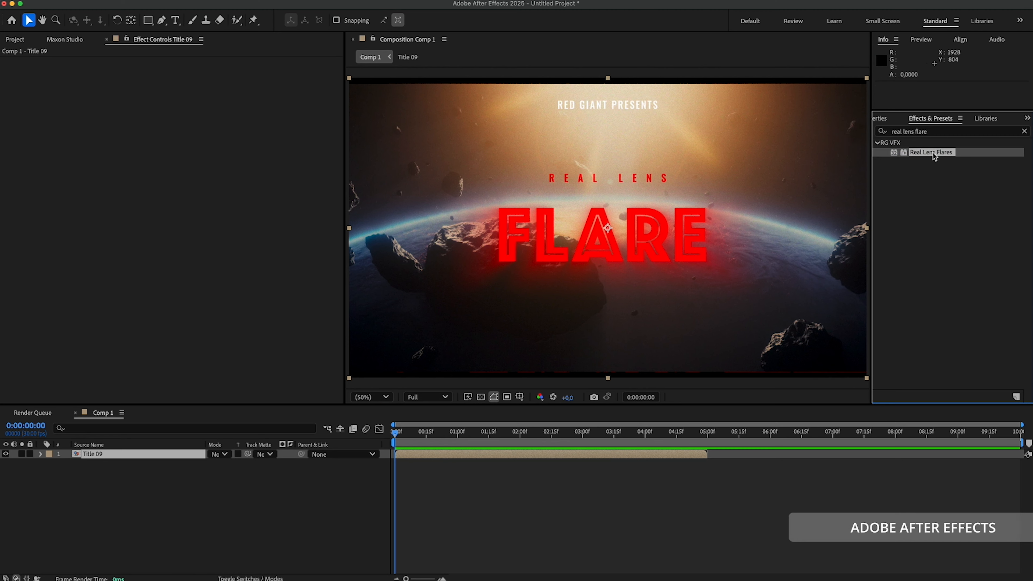
# Switch to After Effects, apply the Real Lens Flares effect to the Title 09 layer, and open its designer
pyautogui.moveTo(934, 156); pyautogui.dragTo(624, 216)
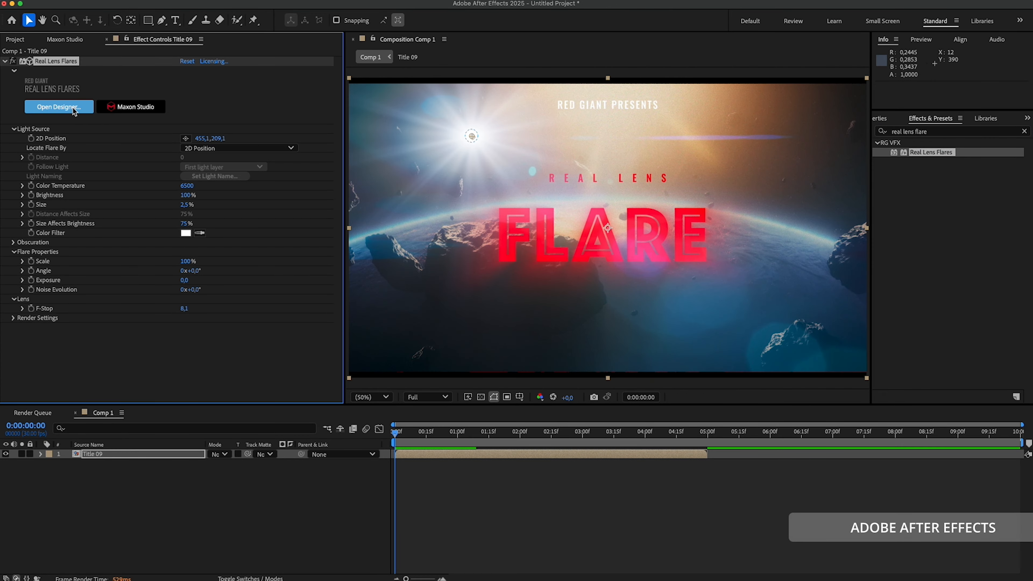
pyautogui.click(81, 107)
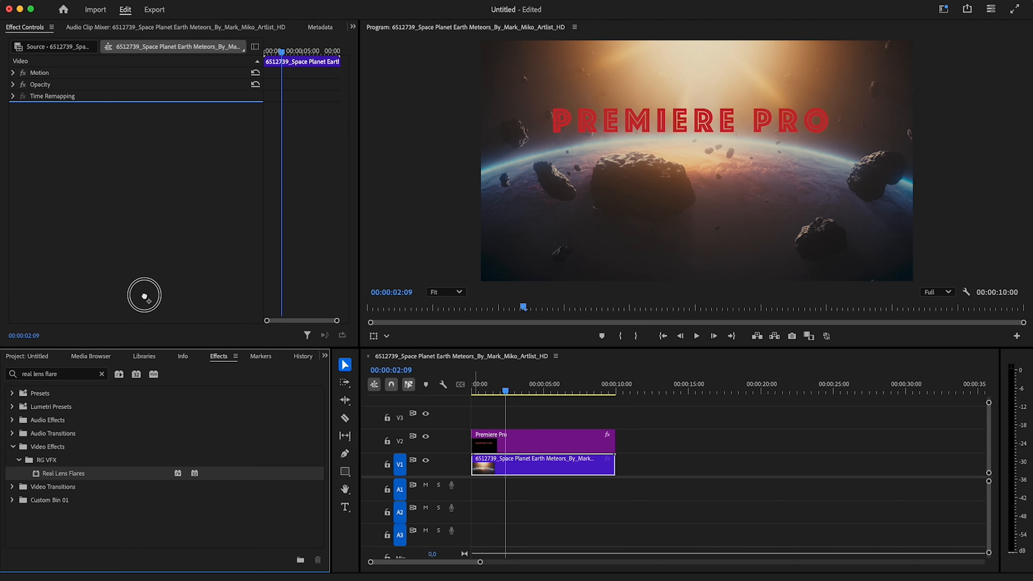
# Switch to Premiere Pro and apply Real Lens Flares to the space clip on track V1
pyautogui.click(139, 203)
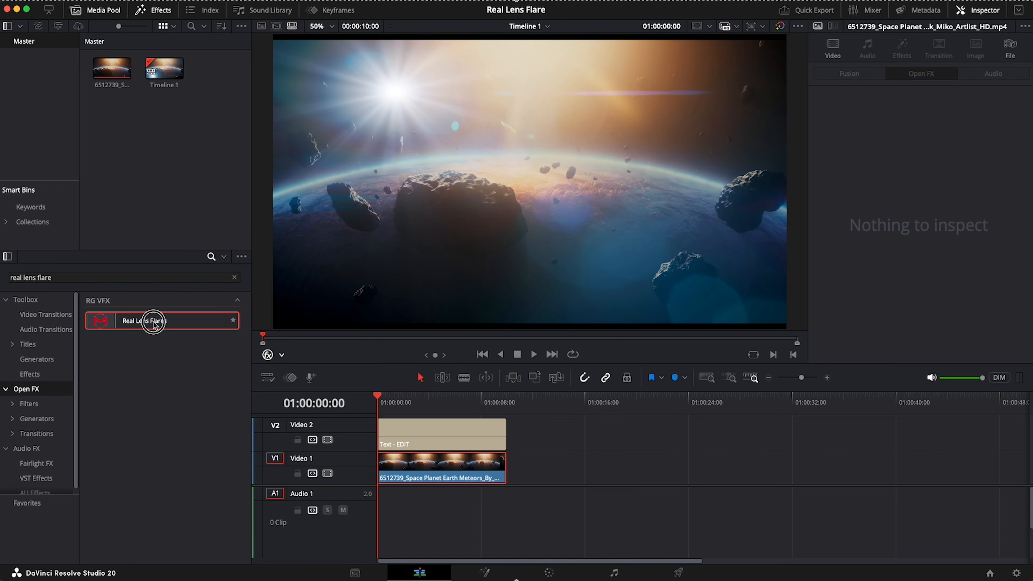
# Switch to DaVinci Resolve, apply Real Lens Flares to the Video 1 clip, and move the flare to the right above the EDIT title
pyautogui.moveTo(154, 325); pyautogui.dragTo(411, 465)
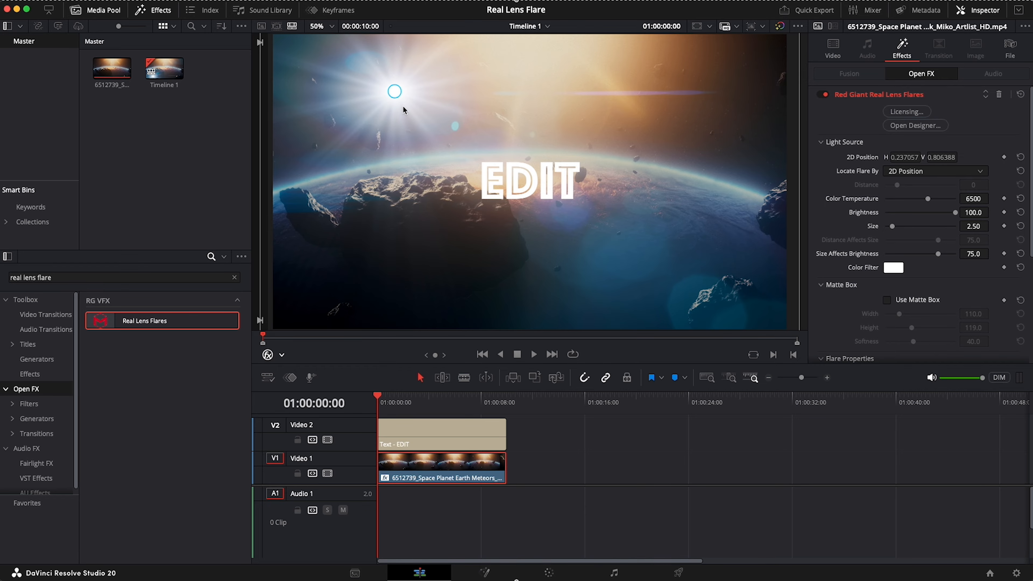
pyautogui.moveTo(393, 91); pyautogui.dragTo(618, 113)
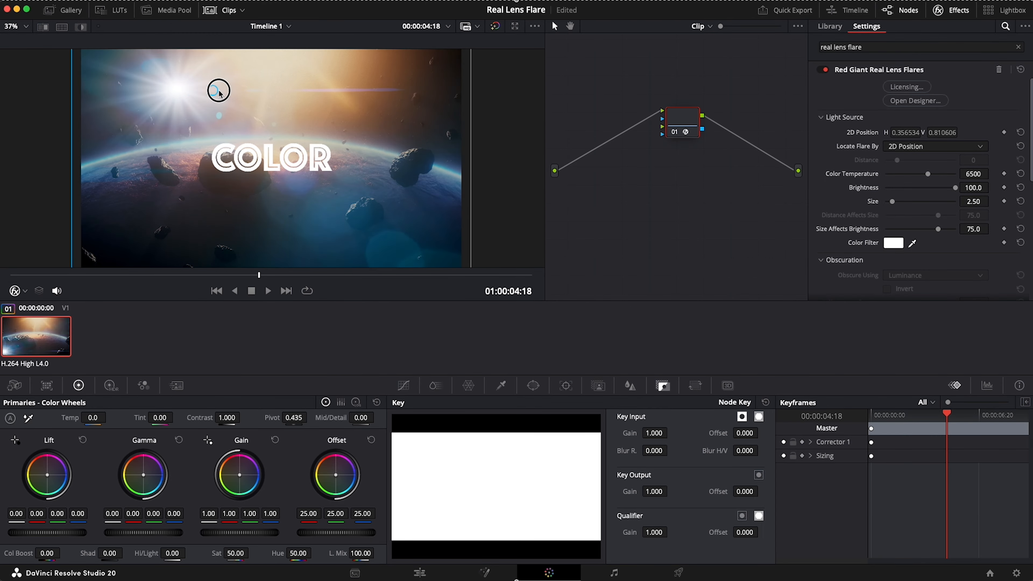
# Move the flare to the right above the COLOR title on the Color page and above the FUSION title on the Fusion page
pyautogui.moveTo(218, 90); pyautogui.dragTo(284, 96)
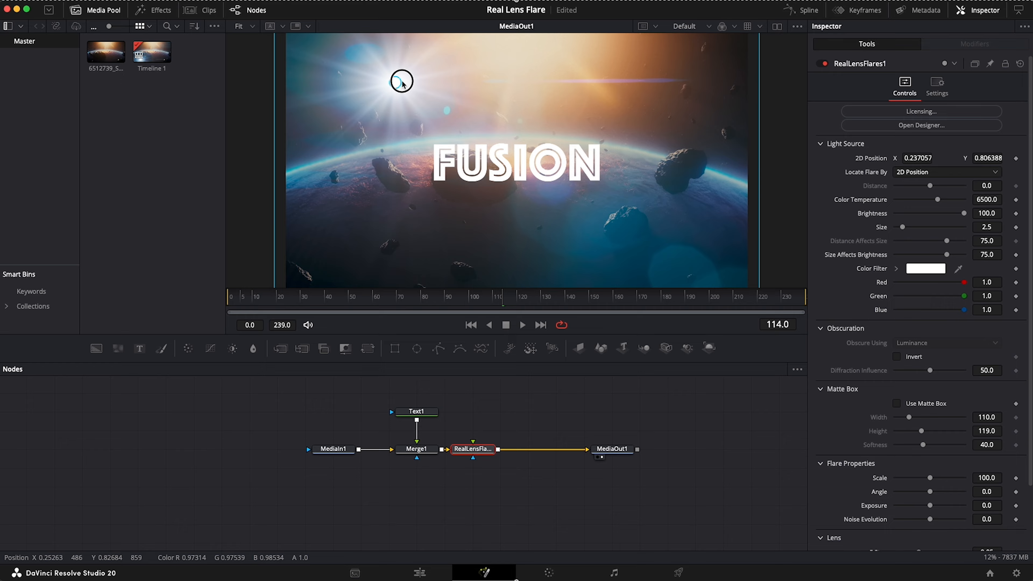
pyautogui.moveTo(396, 83); pyautogui.dragTo(633, 104)
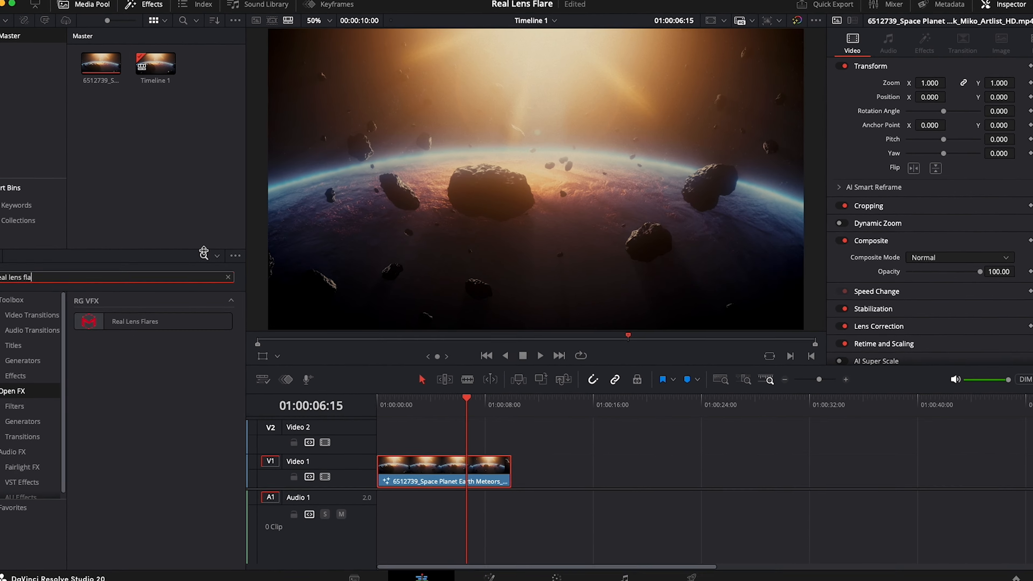
# Search the effects for "real lens flare" and apply Real Lens Flares to the space clip on Video 1
pyautogui.write('re')
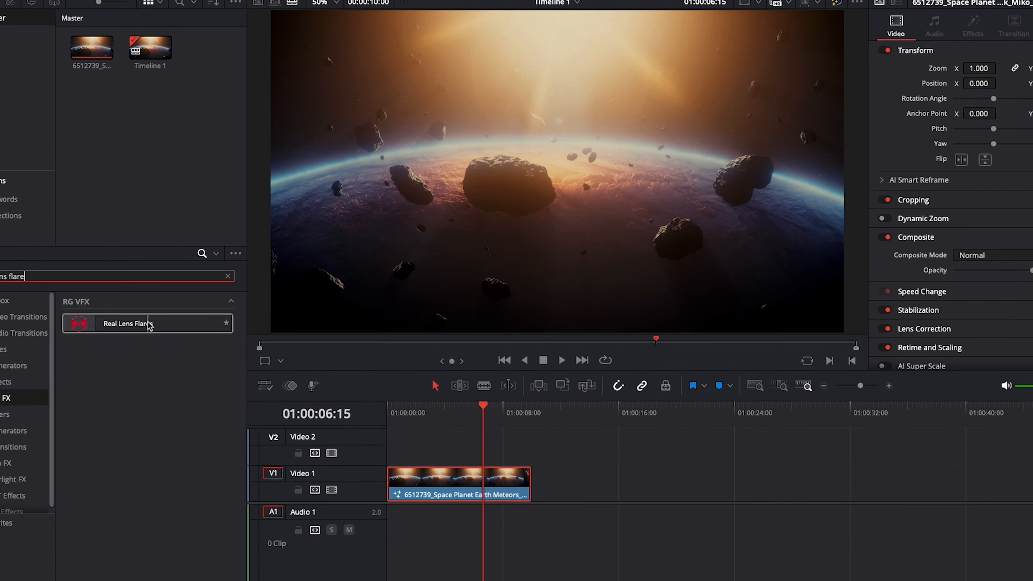
pyautogui.moveTo(165, 326); pyautogui.dragTo(453, 488)
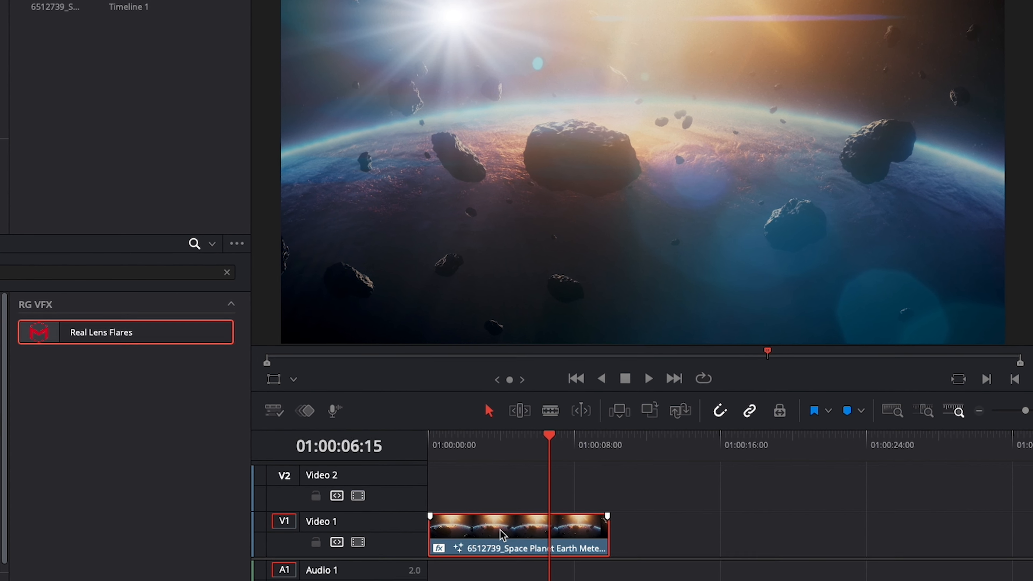
# Enable the Open FX Overlay in the viewer and move the flare to the upper center of the frame
pyautogui.click(296, 382)
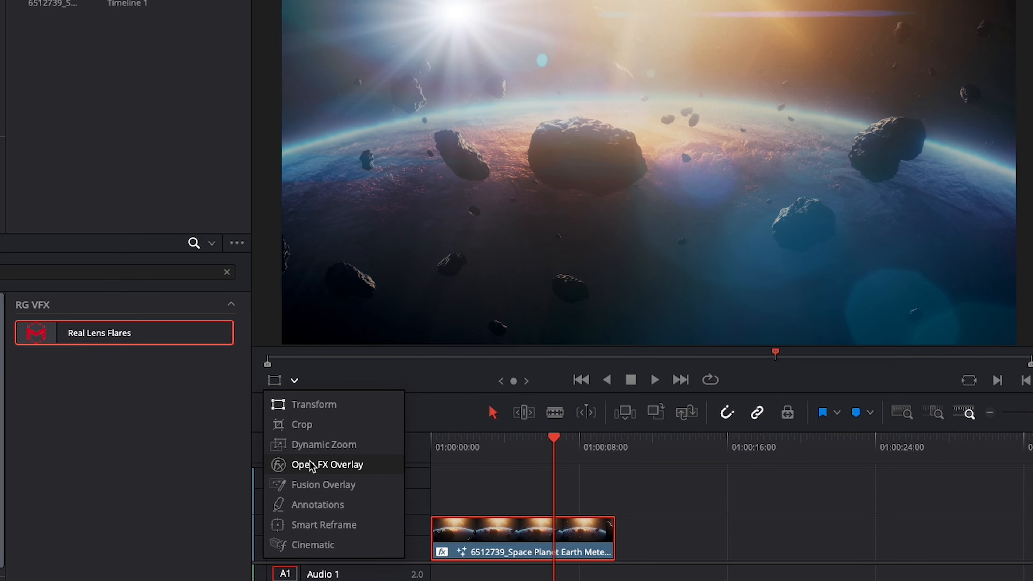
pyautogui.click(311, 471)
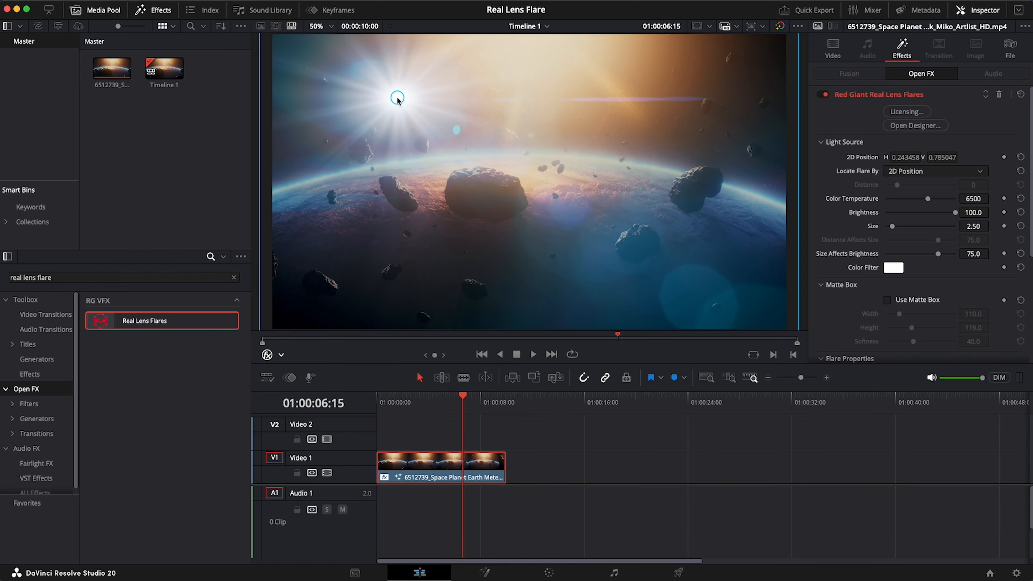
pyautogui.moveTo(441, 100); pyautogui.dragTo(525, 65)
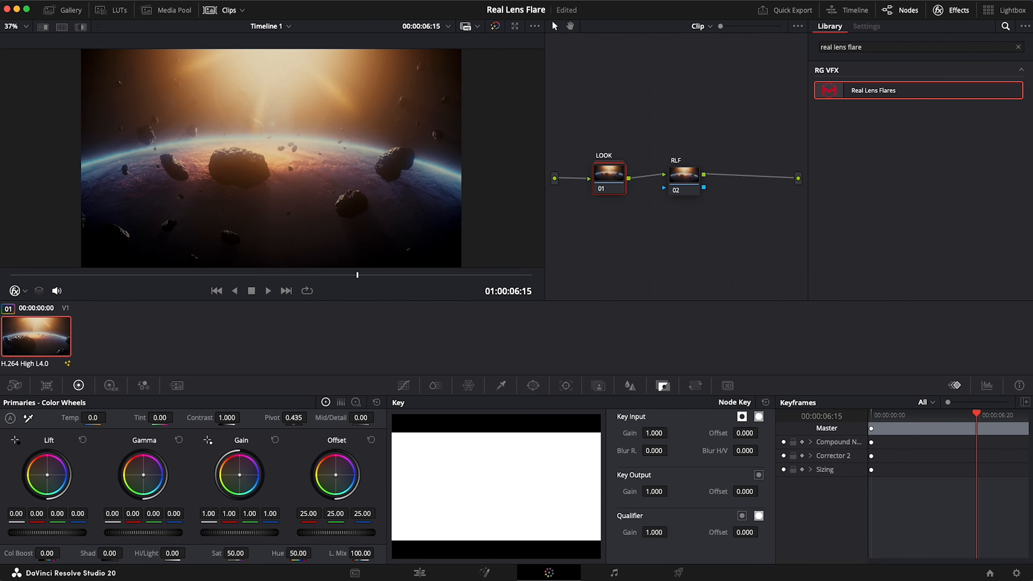
# On the Color page, turn on the LOOK node and apply Real Lens Flares to the RLF node, moving its flare to the upper center
pyautogui.click(601, 189)
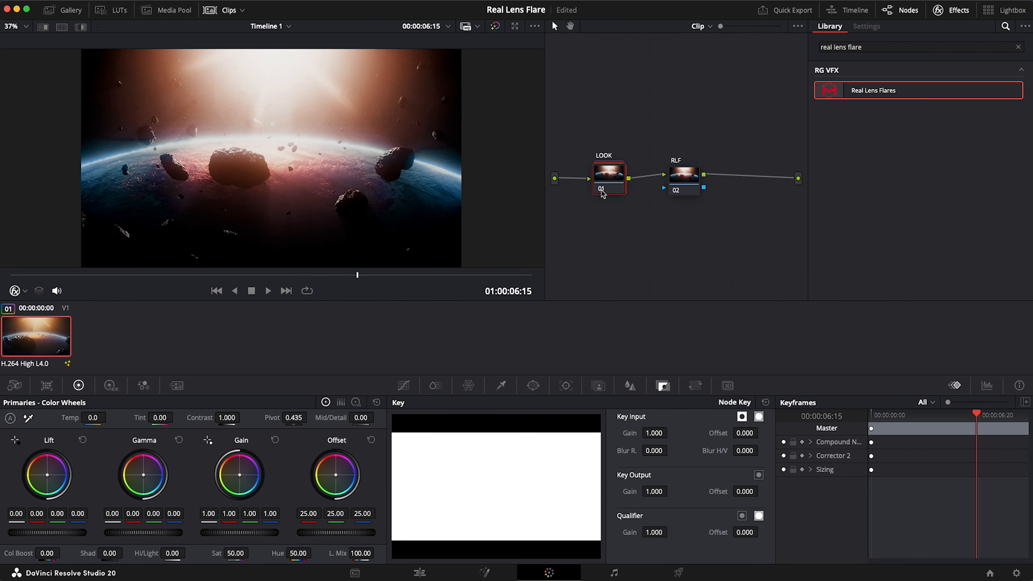
pyautogui.moveTo(859, 93); pyautogui.dragTo(680, 178)
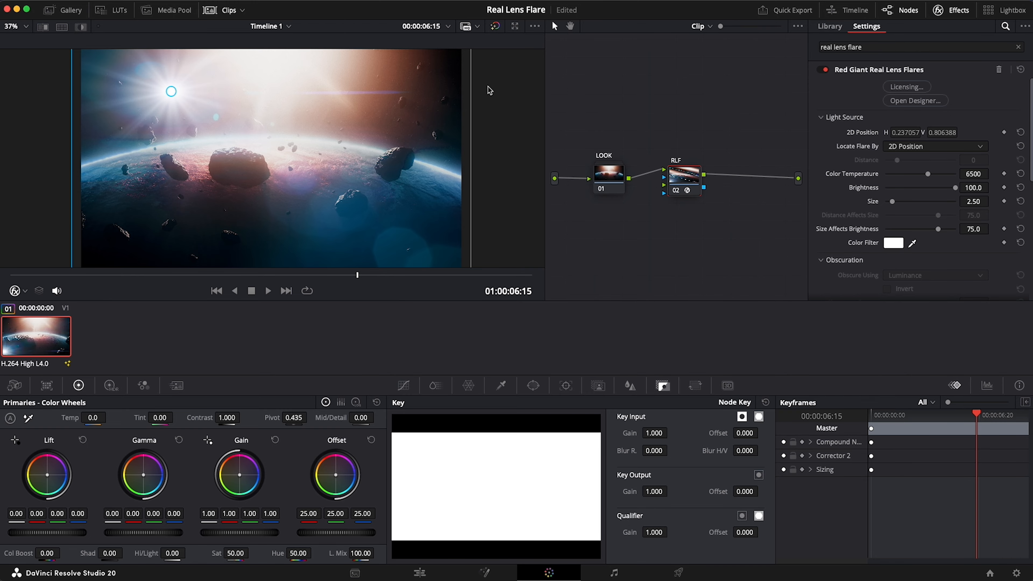
pyautogui.moveTo(190, 84); pyautogui.dragTo(285, 58)
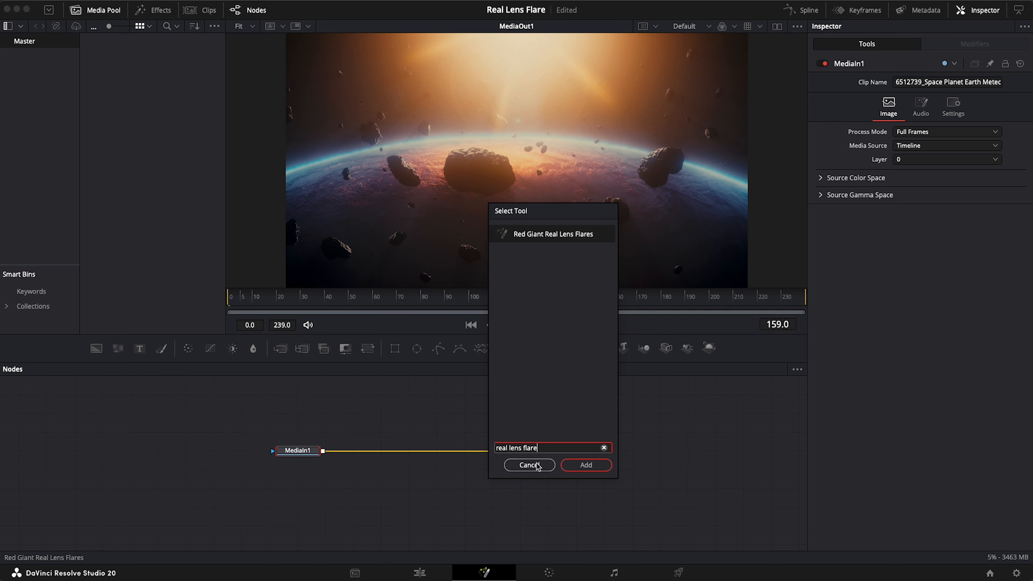
# On the Fusion page, add the Red Giant Real Lens Flares tool after MediaIn1 and open its designer
pyautogui.click(585, 464)
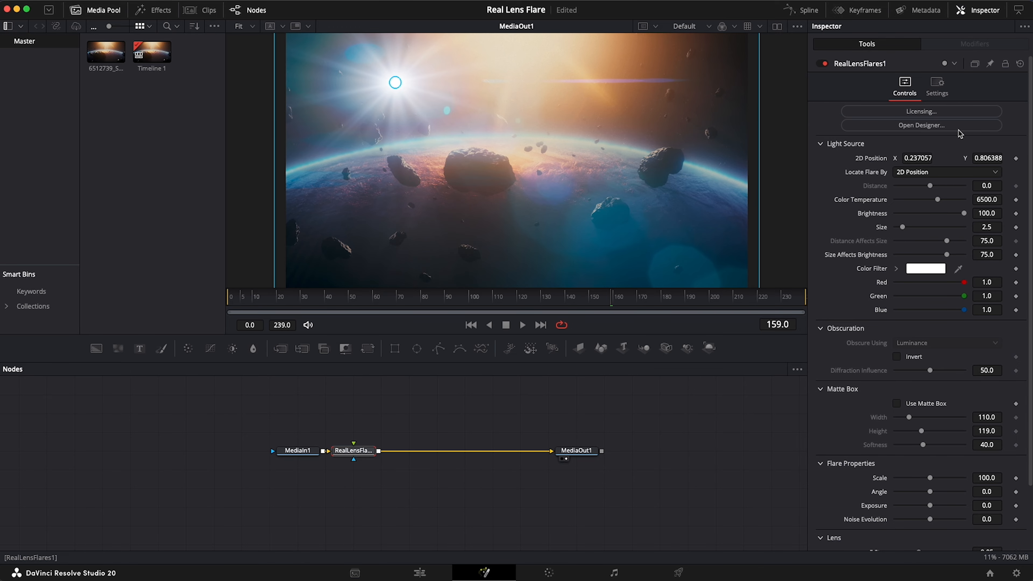
pyautogui.click(921, 125)
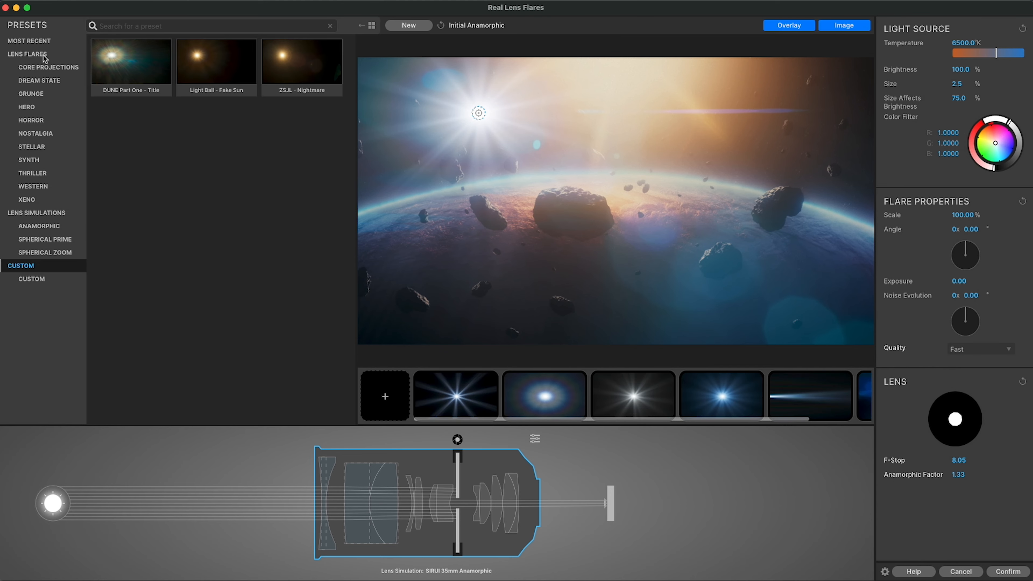
# Try the Kaleidoscope preset from the Xeno category, followed by the Operating Table preset
pyautogui.click(27, 199)
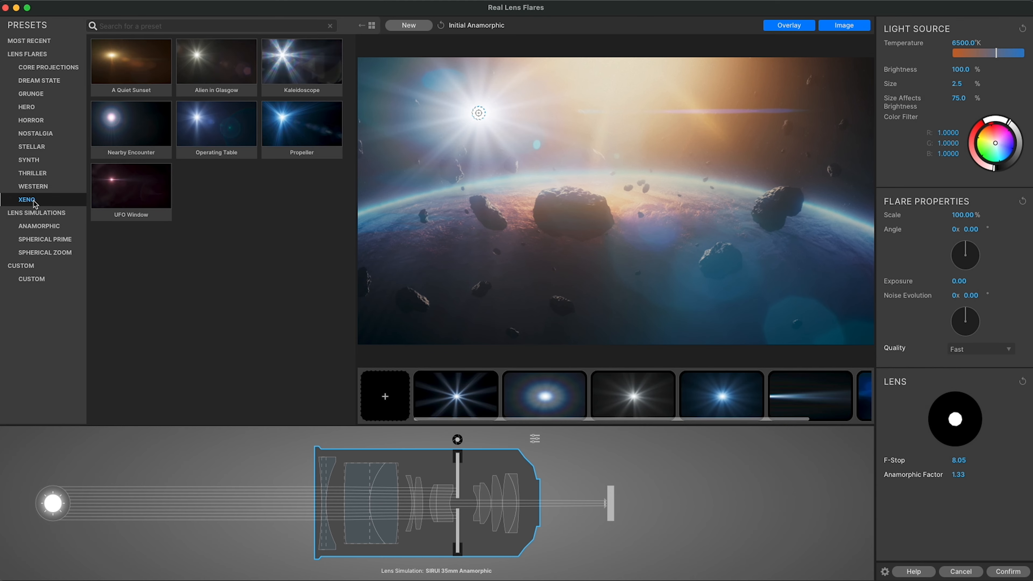
pyautogui.click(281, 79)
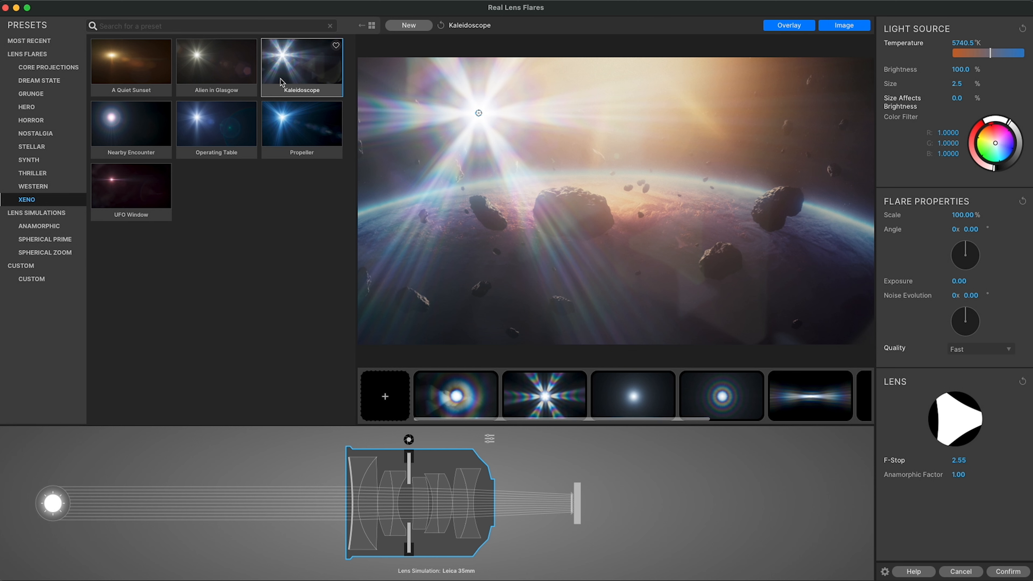
pyautogui.click(215, 127)
# Shift the rearmost lens element's front AR coating to about 577 nm and change the aperture's F-stop
pyautogui.click(487, 500)
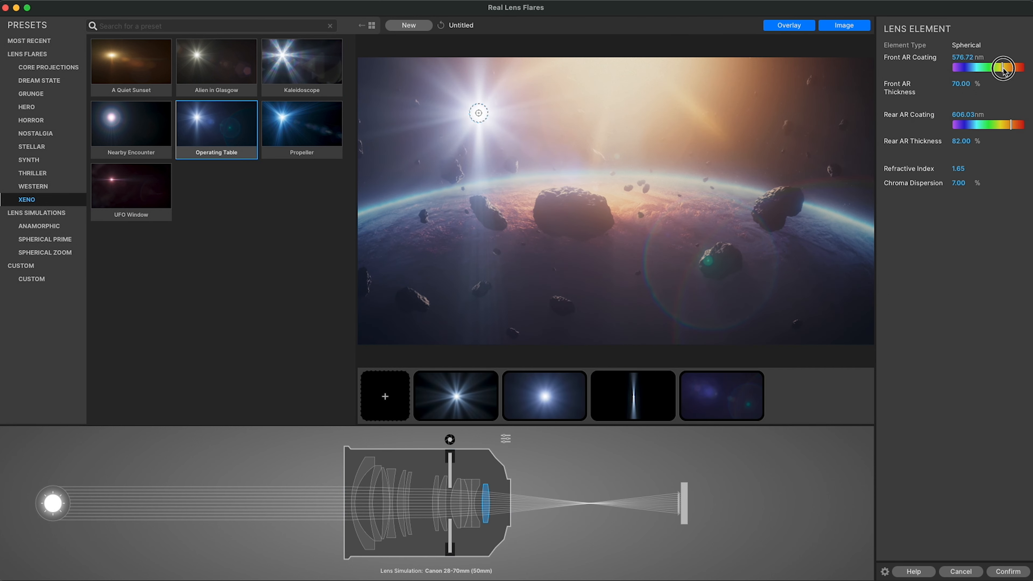
pyautogui.click(449, 474)
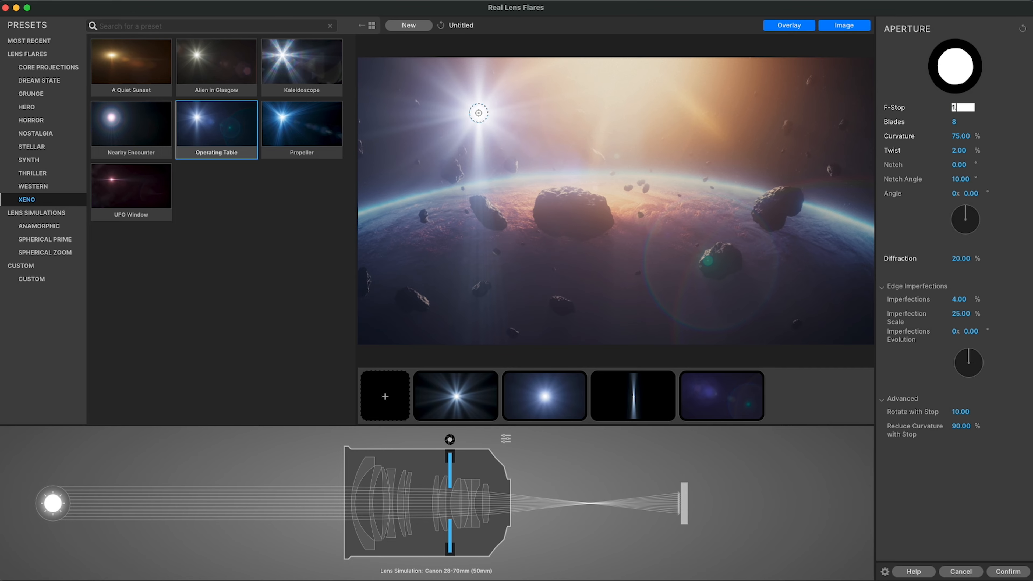
pyautogui.press('Return')
# Set the light source's color temperature to 3200 K
pyautogui.click(60, 499)
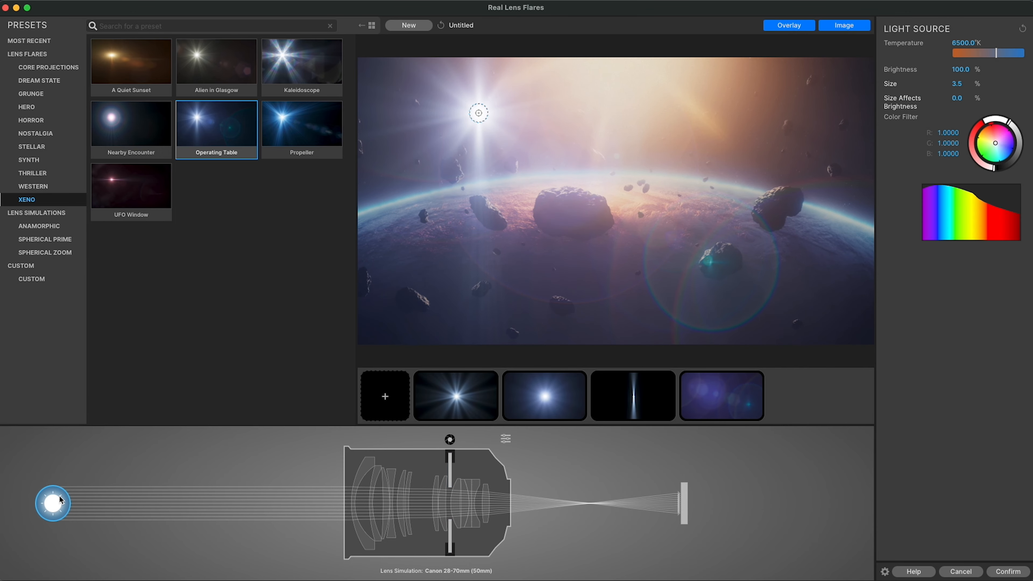
pyautogui.write('3200')
pyautogui.press('Return')
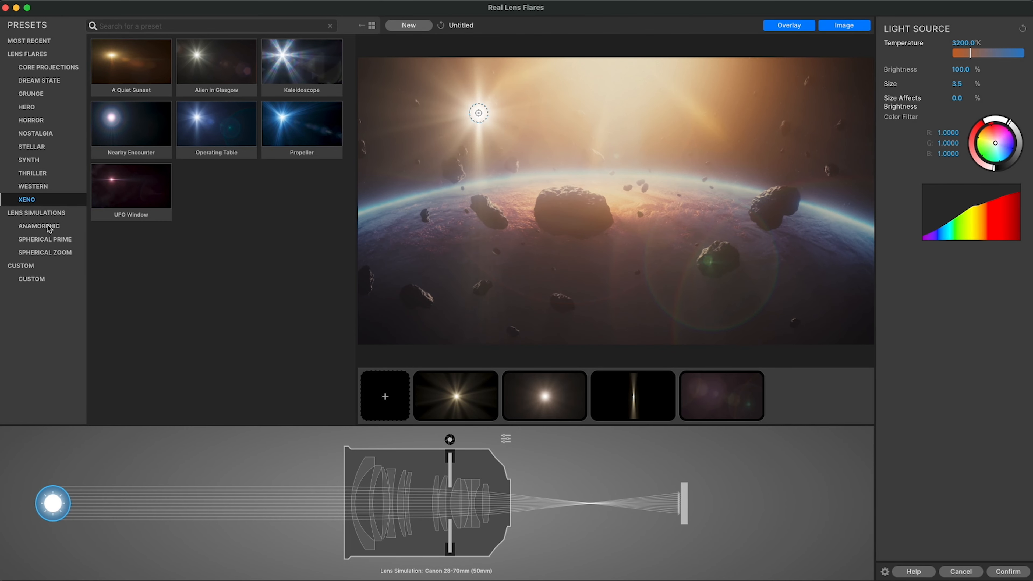
# Try the Sirui 35mm Anamorphic preset and other presets from the anamorphic lens simulations
pyautogui.click(48, 228)
pyautogui.click(134, 187)
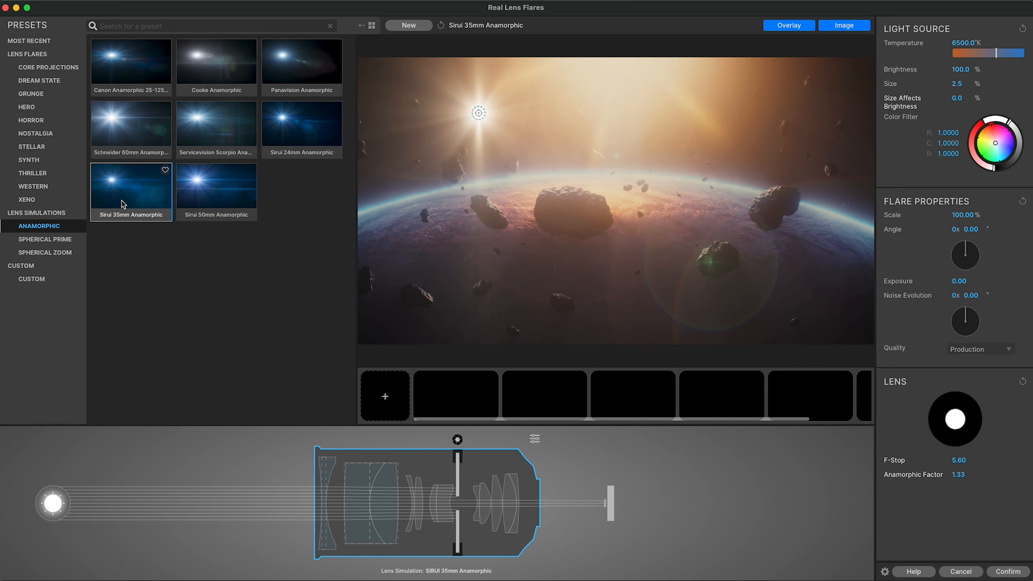
pyautogui.click(233, 127)
# Load the Zeiss 65mm and then the Zeiss 75mm preset from the spherical prime lens simulations
pyautogui.click(45, 239)
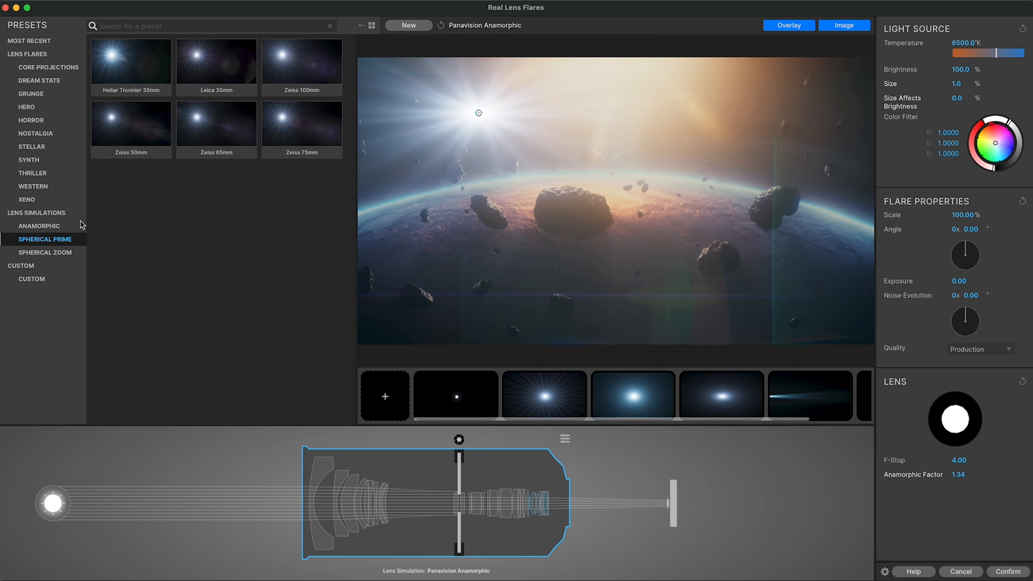
pyautogui.click(222, 130)
pyautogui.click(284, 133)
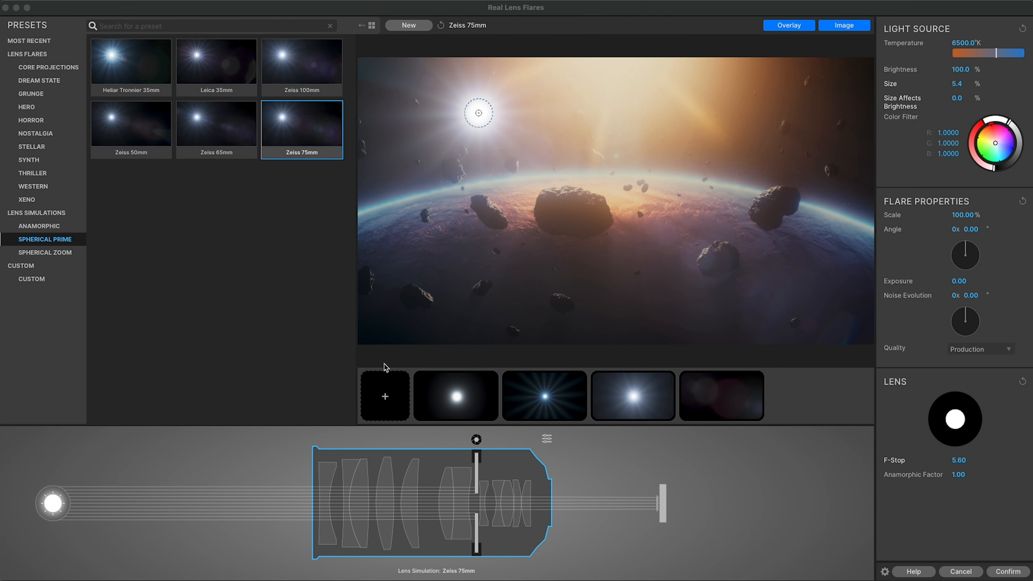
# Add Ring and Halo elements to the Zeiss 75mm flare, setting the halo's position falloff to about 34%
pyautogui.click(396, 400)
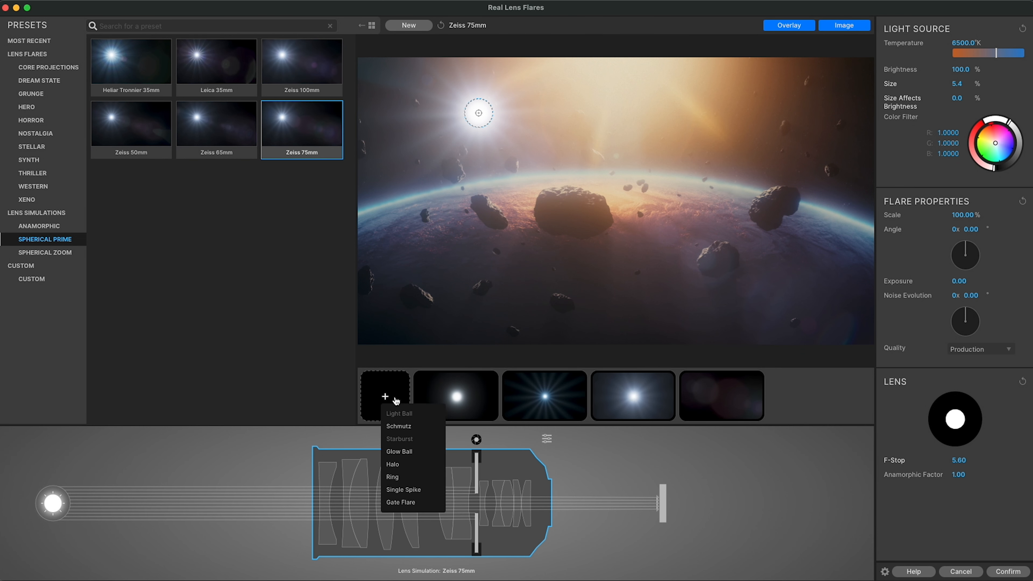
pyautogui.click(408, 478)
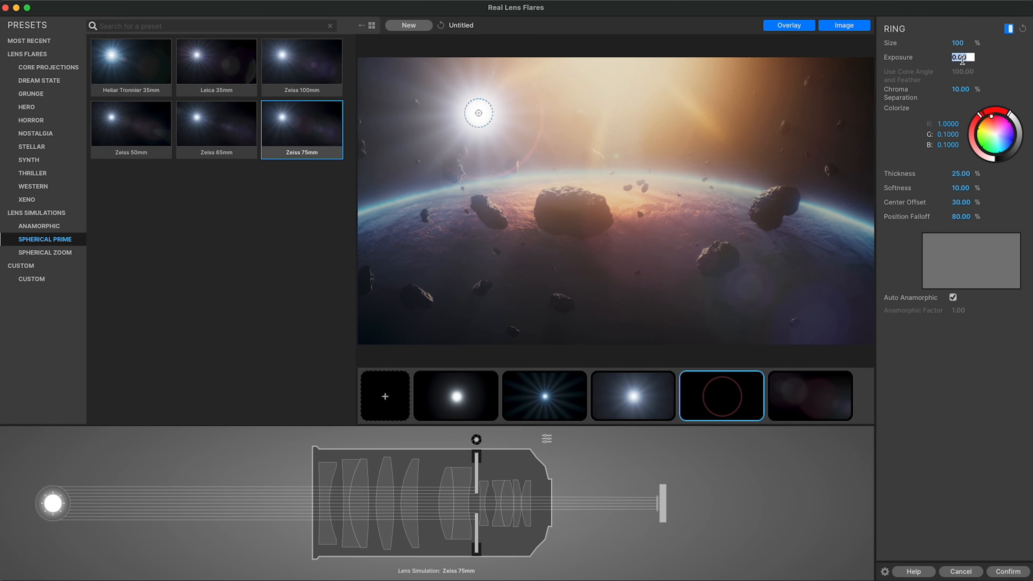
pyautogui.click(392, 392)
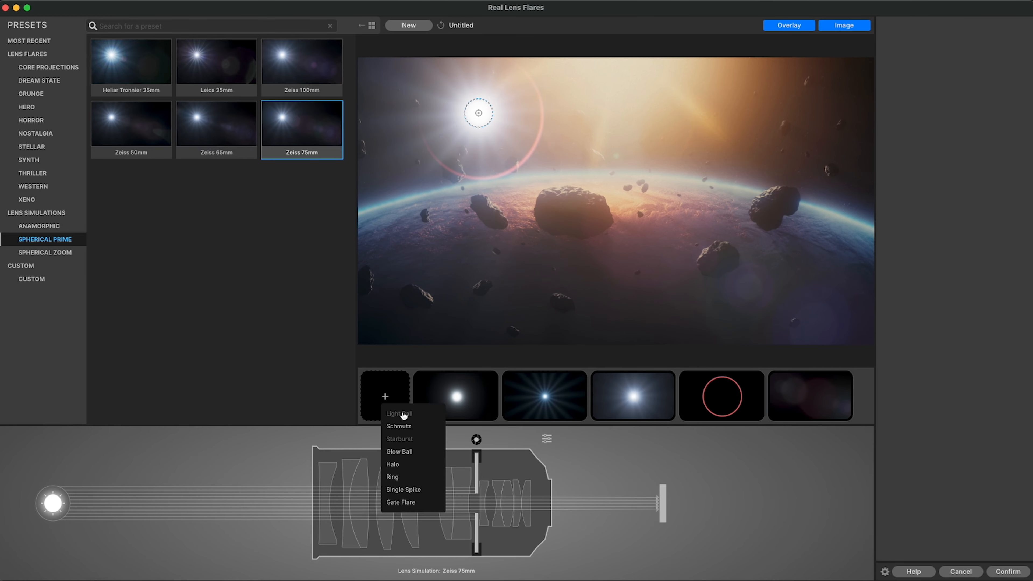
pyautogui.click(392, 465)
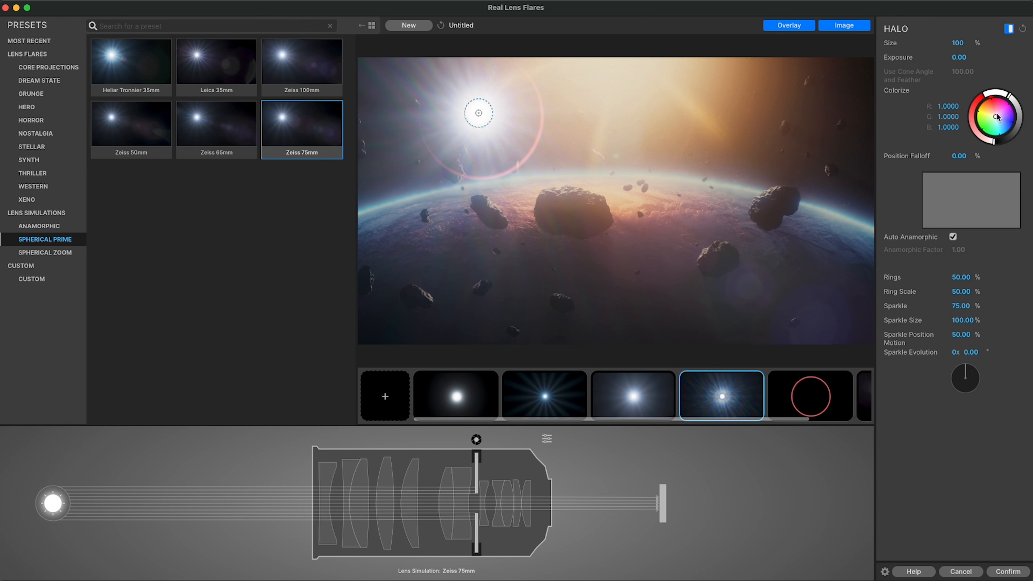
pyautogui.moveTo(962, 157); pyautogui.dragTo(976, 158)
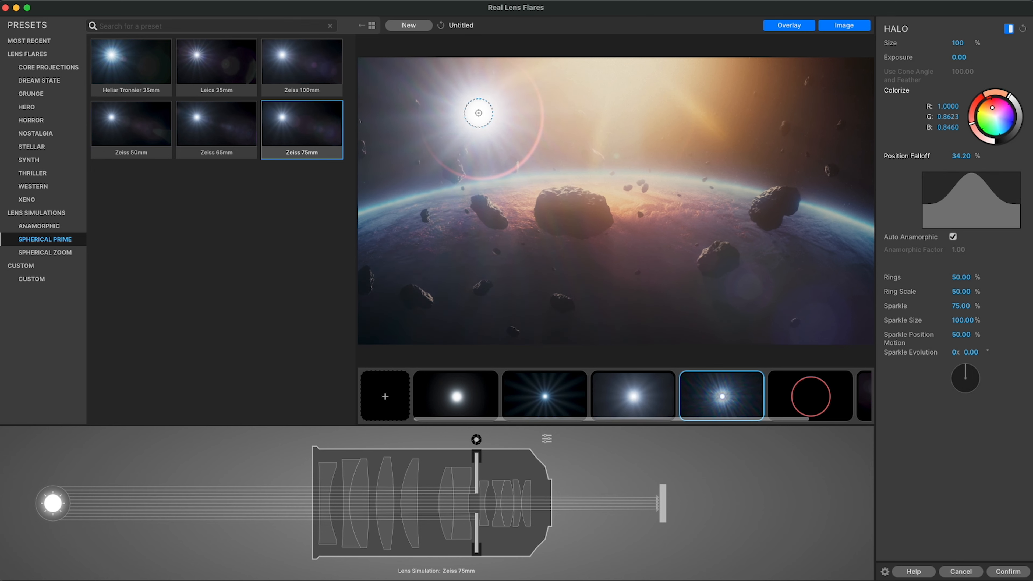
# Show the light source settings and move the flare toward the upper middle of the asteroid image
pyautogui.click(53, 503)
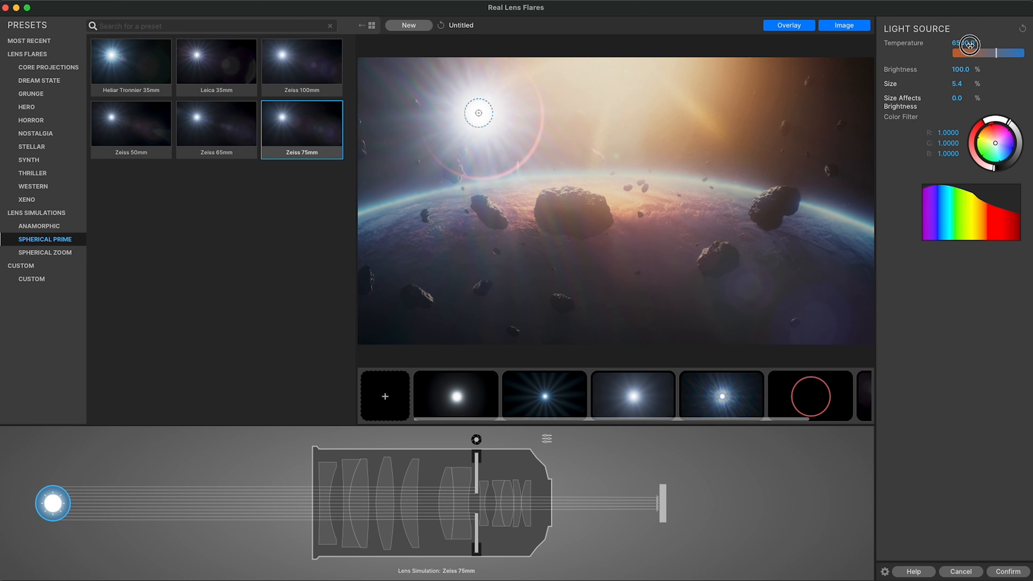
pyautogui.moveTo(478, 113); pyautogui.dragTo(610, 67)
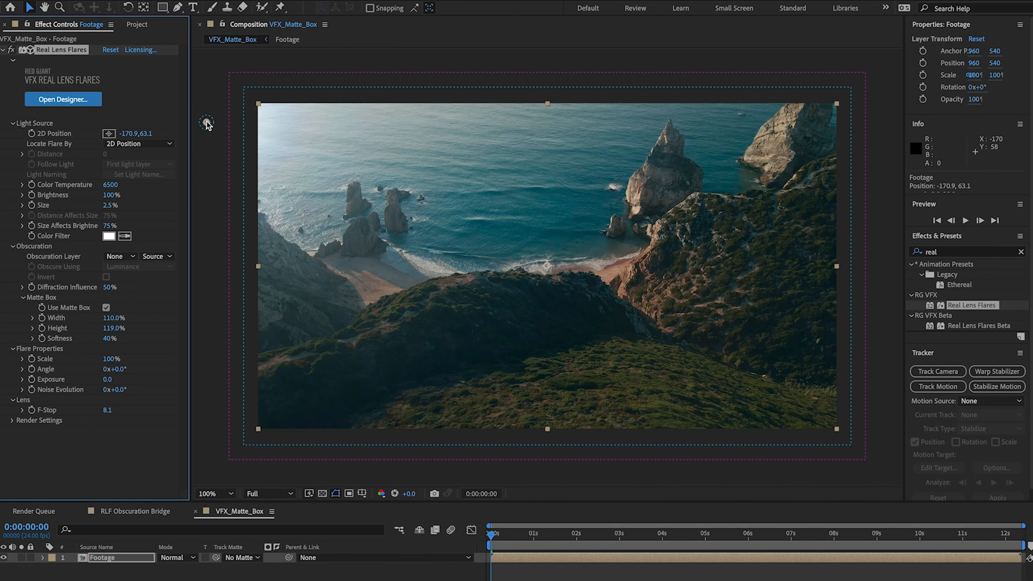
# In After Effects, shift the flare's off-frame light position closer to the left edge of the coastal footage
pyautogui.moveTo(207, 124); pyautogui.dragTo(230, 122)
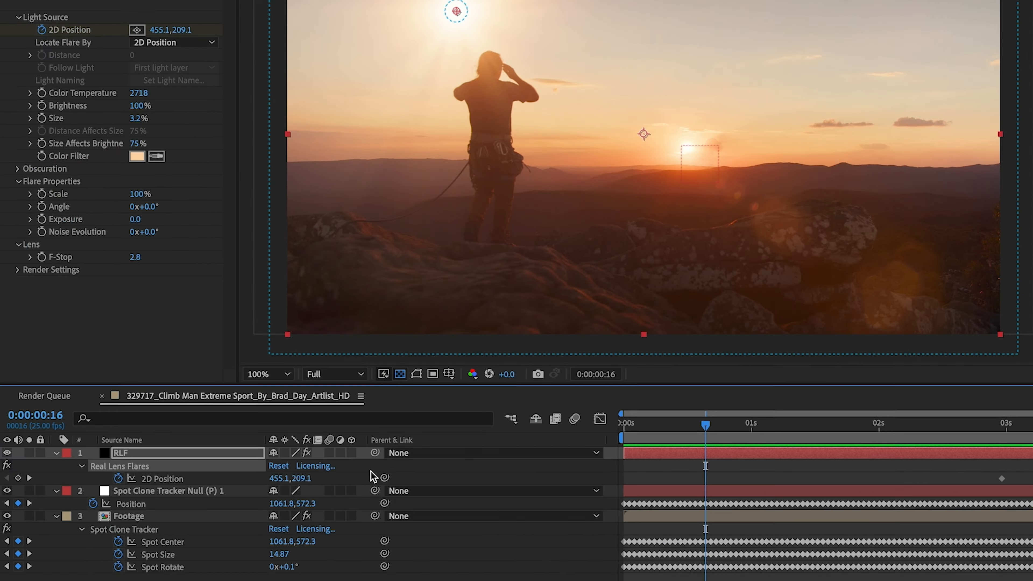
# Link the RLF layer's 2D Position to the Position of the Spot Clone Tracker Null
pyautogui.moveTo(385, 477); pyautogui.dragTo(185, 509)
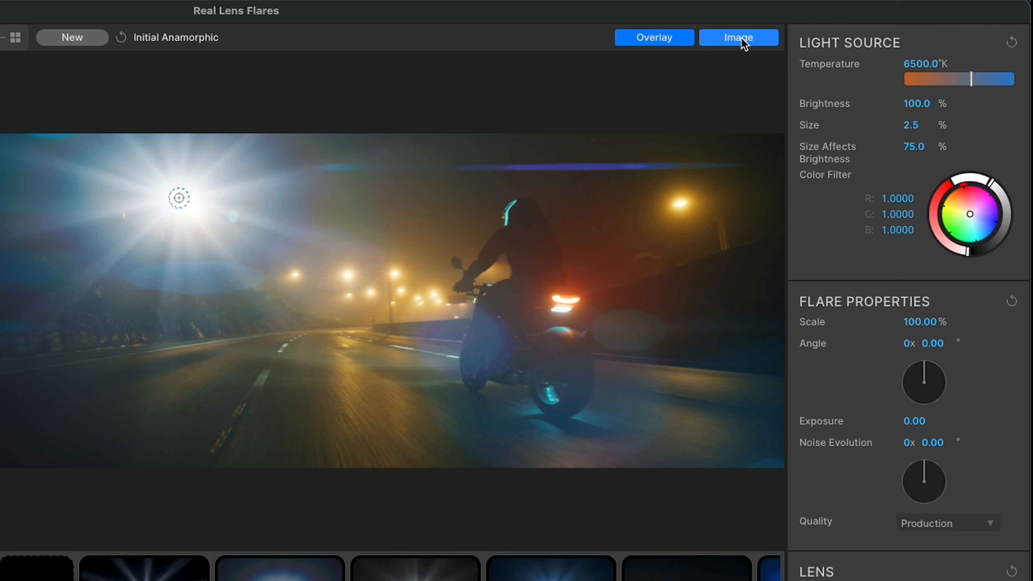
# Hide and show the background image twice to compare the Initial Anamorphic flare alone and over the motorcycle footage
pyautogui.click(740, 40)
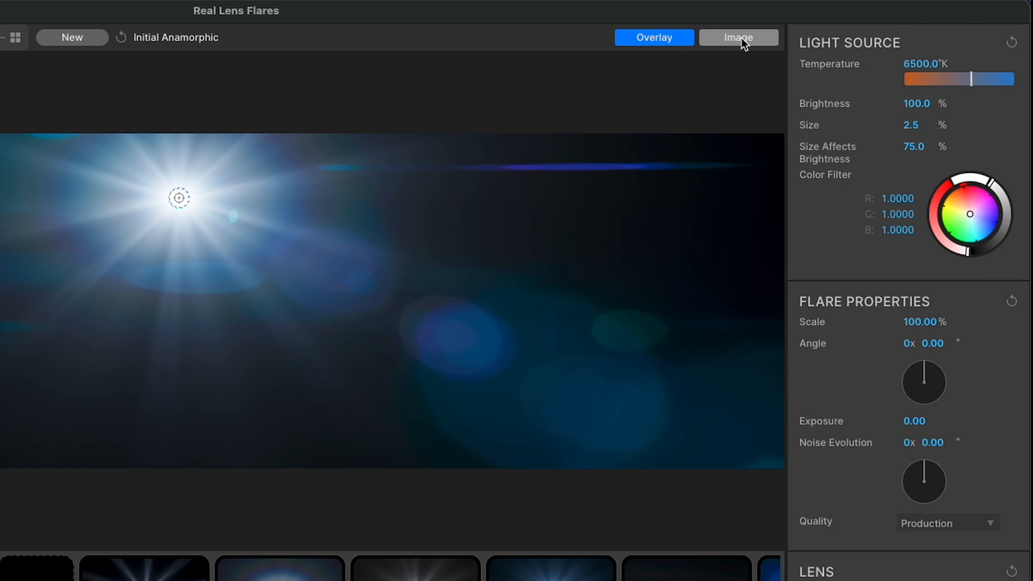
pyautogui.click(741, 39)
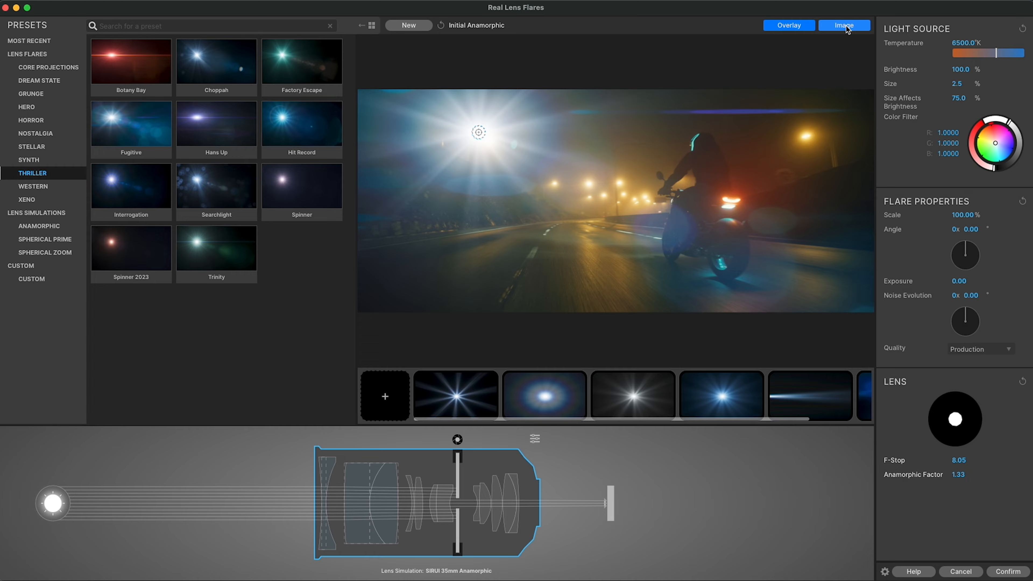
pyautogui.click(844, 26)
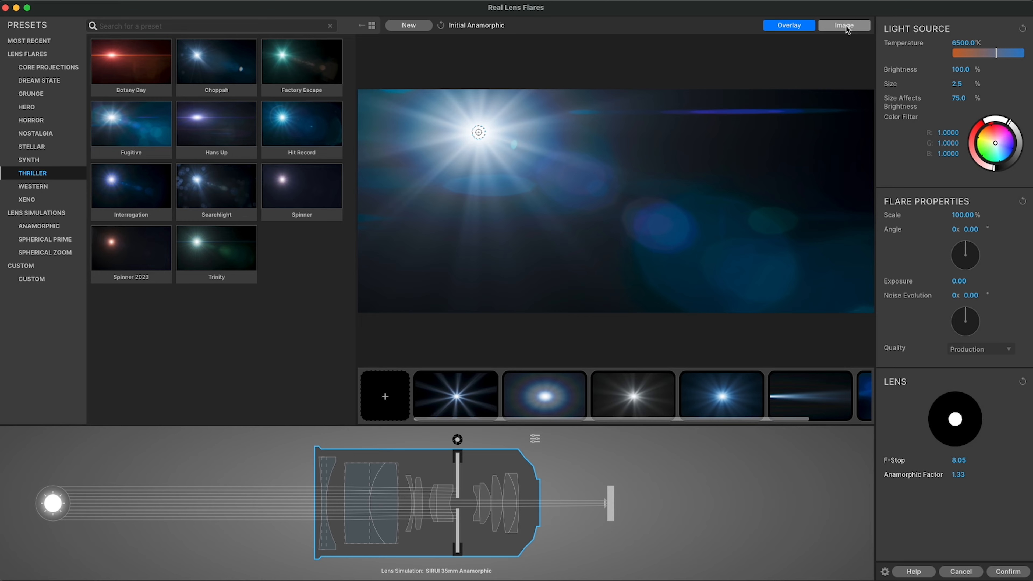
pyautogui.click(845, 27)
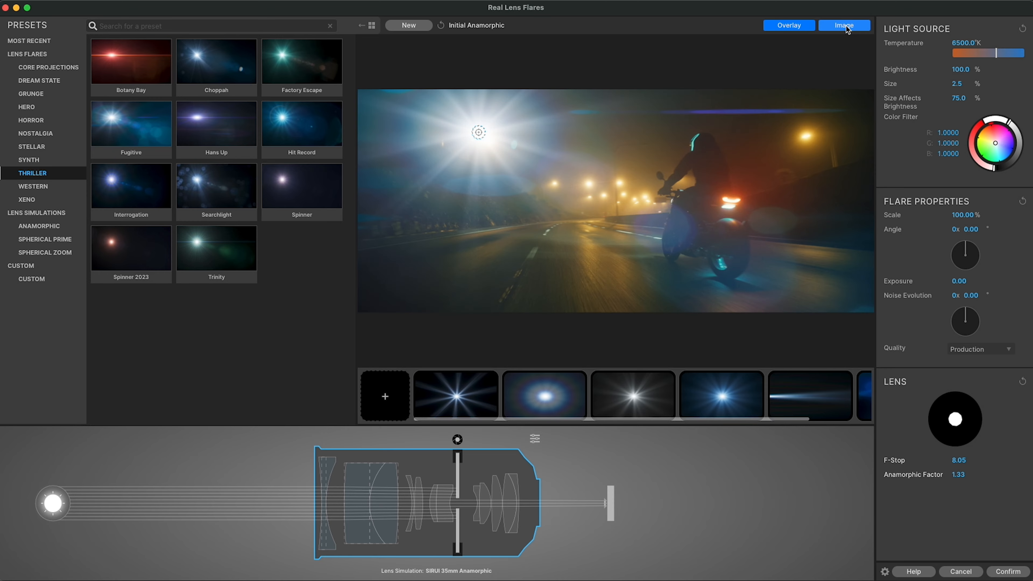
# Reposition the flare over the motorcycle footage by its on-image light handle and through the horizontal 2D Position value
pyautogui.click(479, 132)
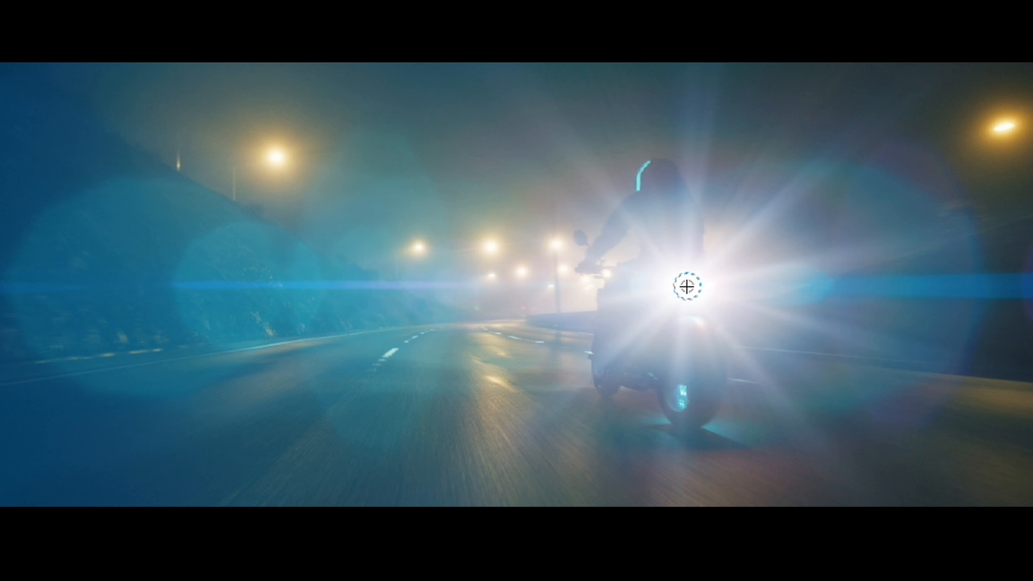
pyautogui.moveTo(687, 285); pyautogui.dragTo(284, 150)
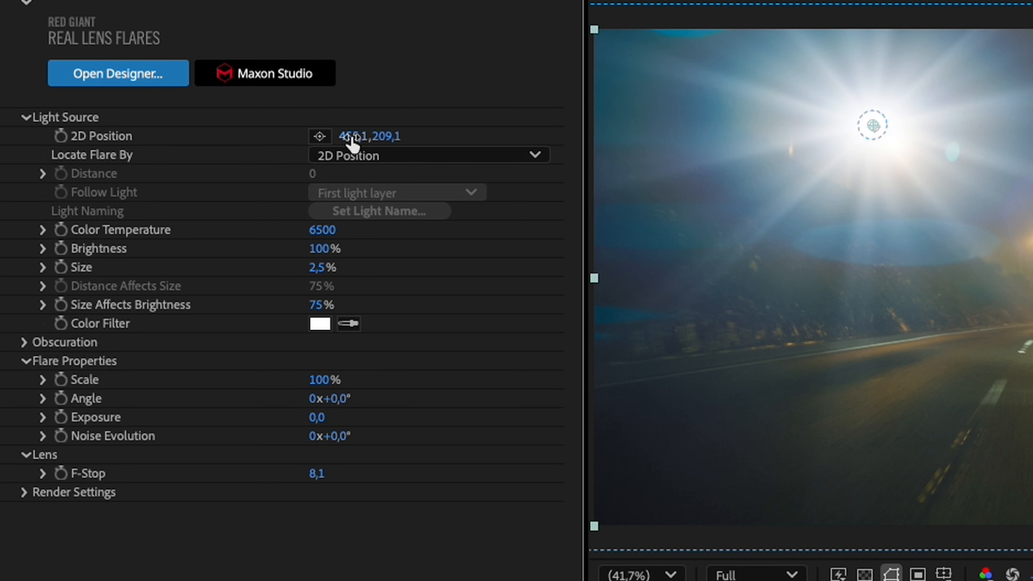
pyautogui.moveTo(350, 136); pyautogui.dragTo(563, 141)
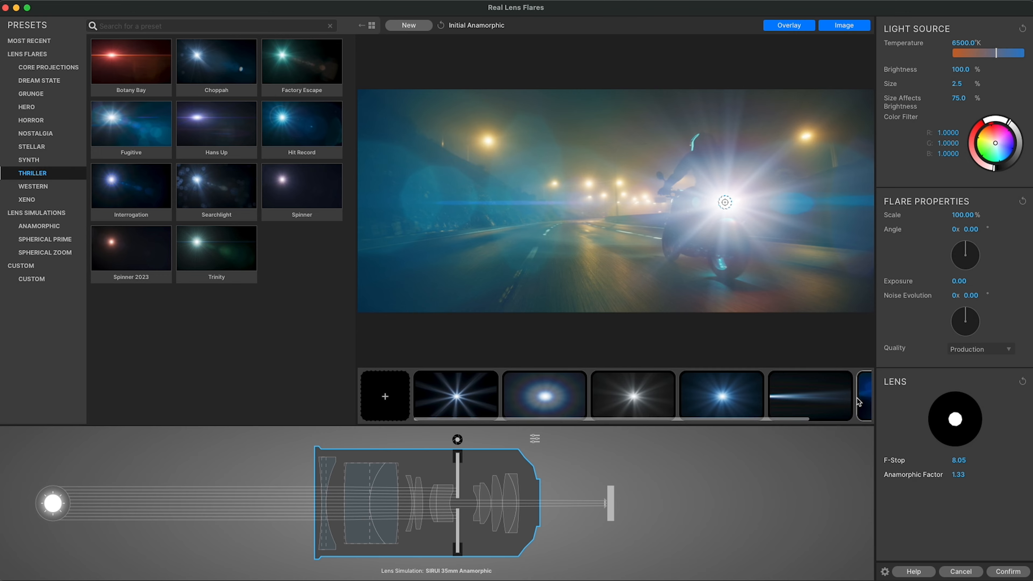
# Examine the settings of each flare element in the Initial Anamorphic preset, including the Starburst, Glow Balls, Gate Flare and Reflections
pyautogui.moveTo(724, 420); pyautogui.dragTo(692, 419)
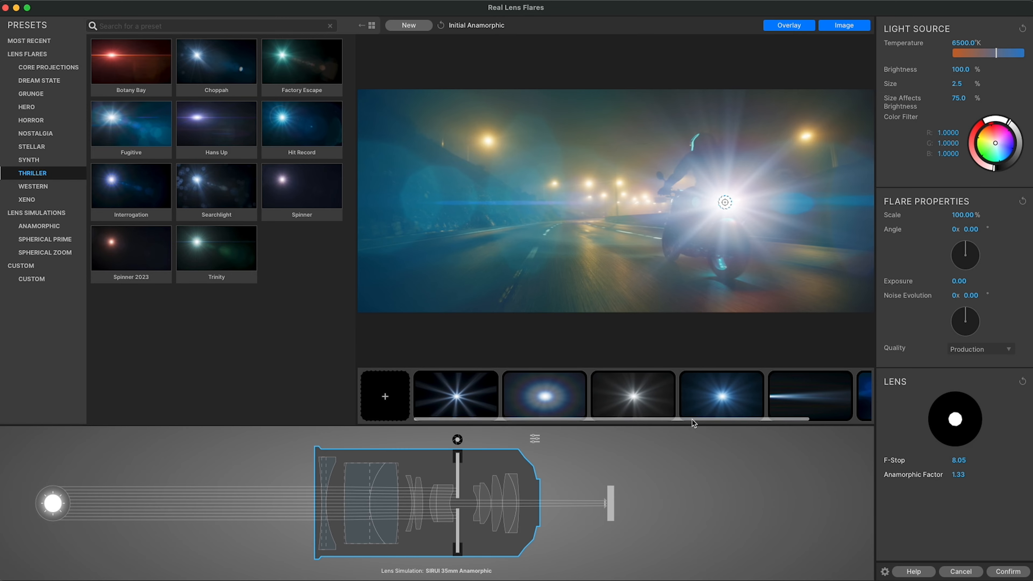
pyautogui.click(498, 400)
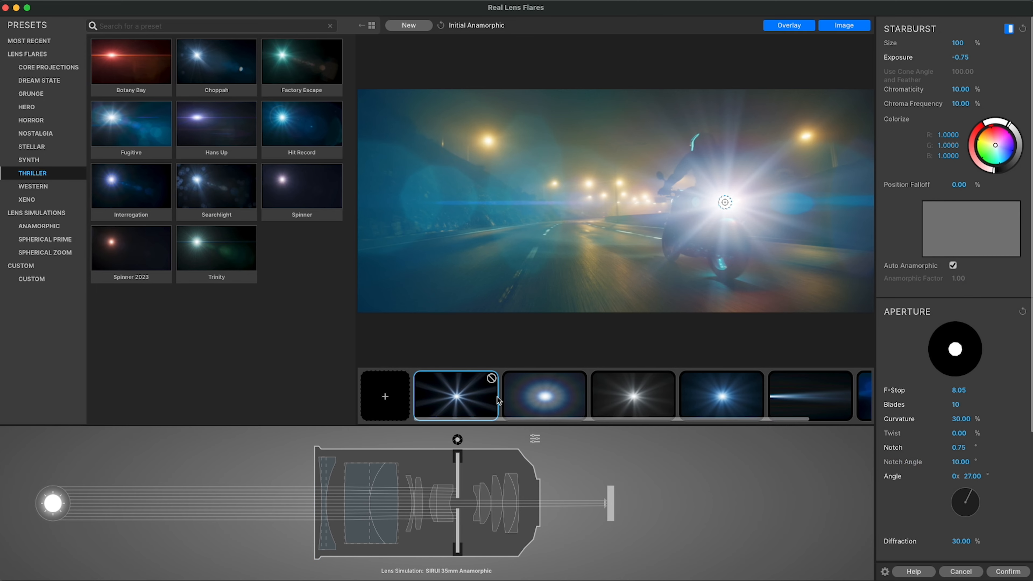
pyautogui.click(555, 399)
pyautogui.click(617, 398)
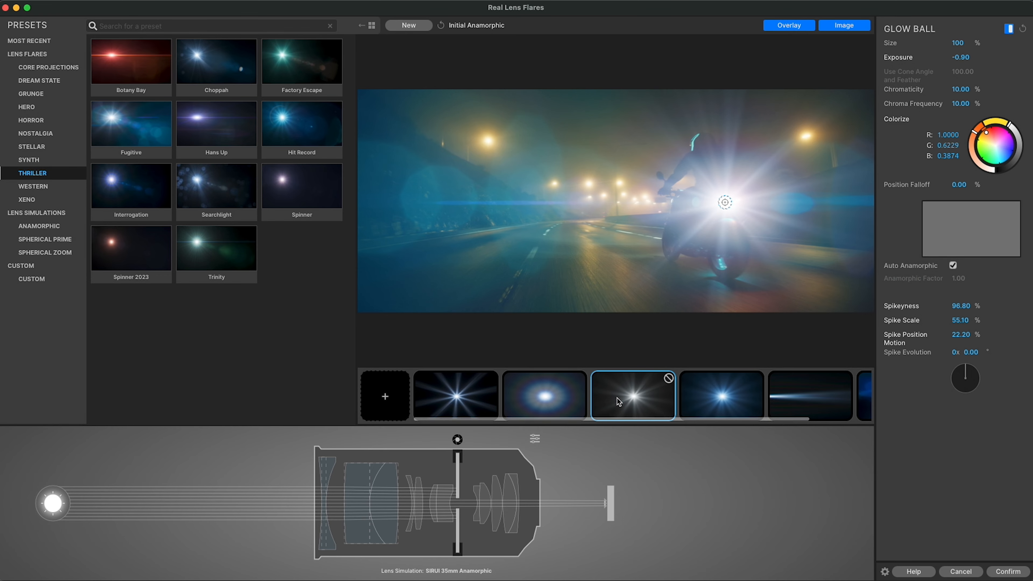
pyautogui.click(699, 398)
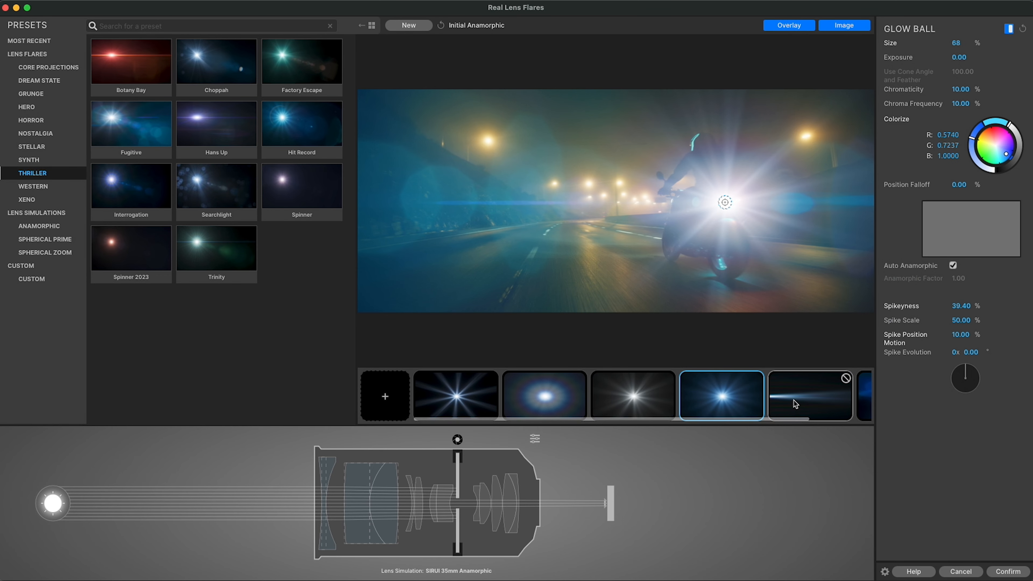
pyautogui.click(863, 406)
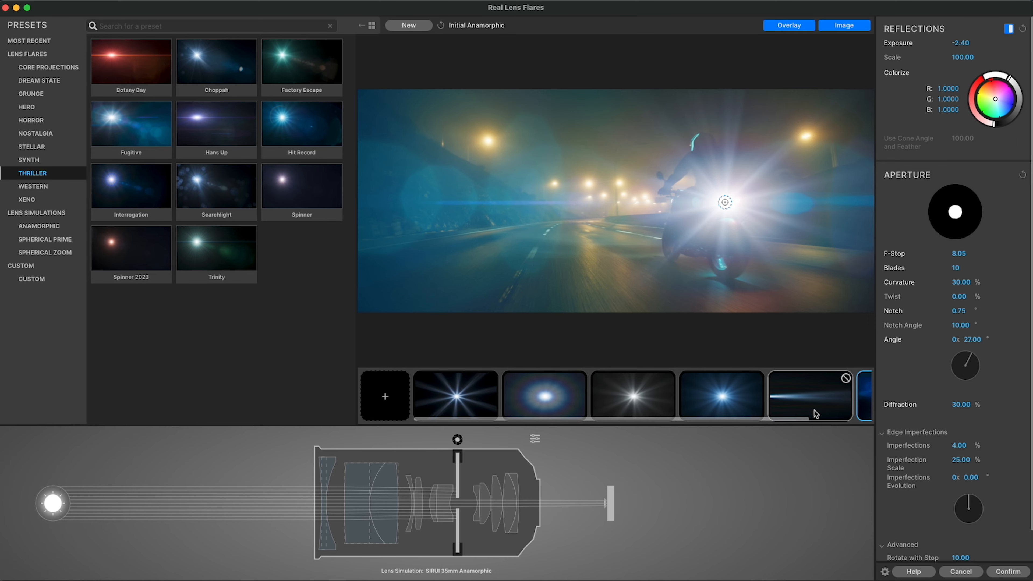
pyautogui.click(459, 405)
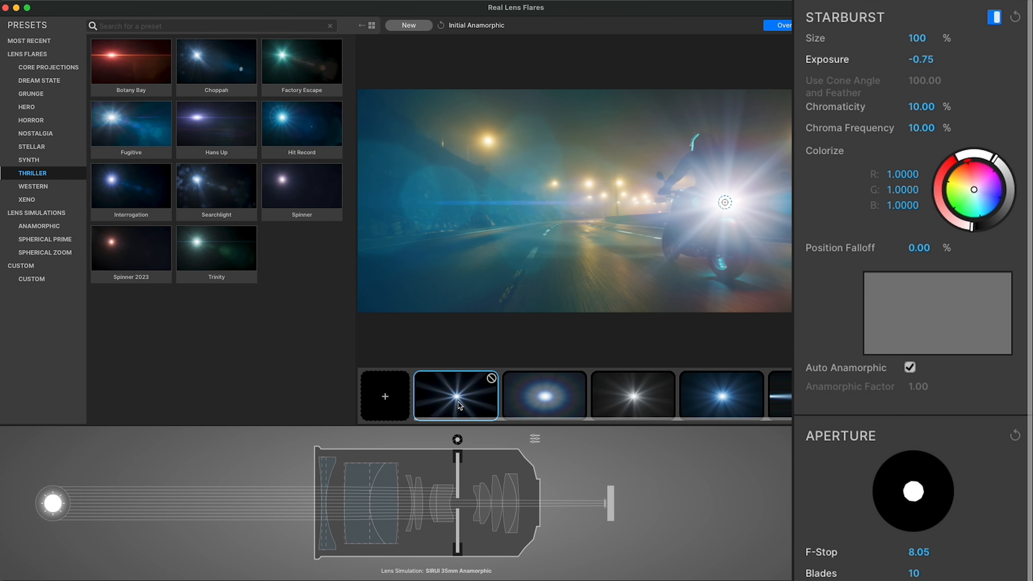
pyautogui.click(527, 405)
pyautogui.click(605, 396)
pyautogui.click(699, 399)
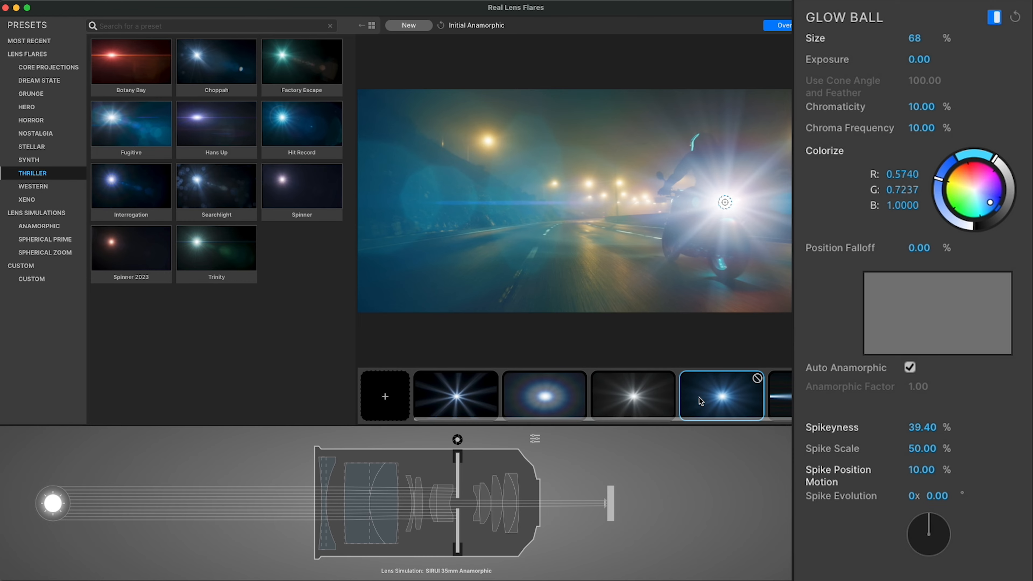
pyautogui.click(782, 400)
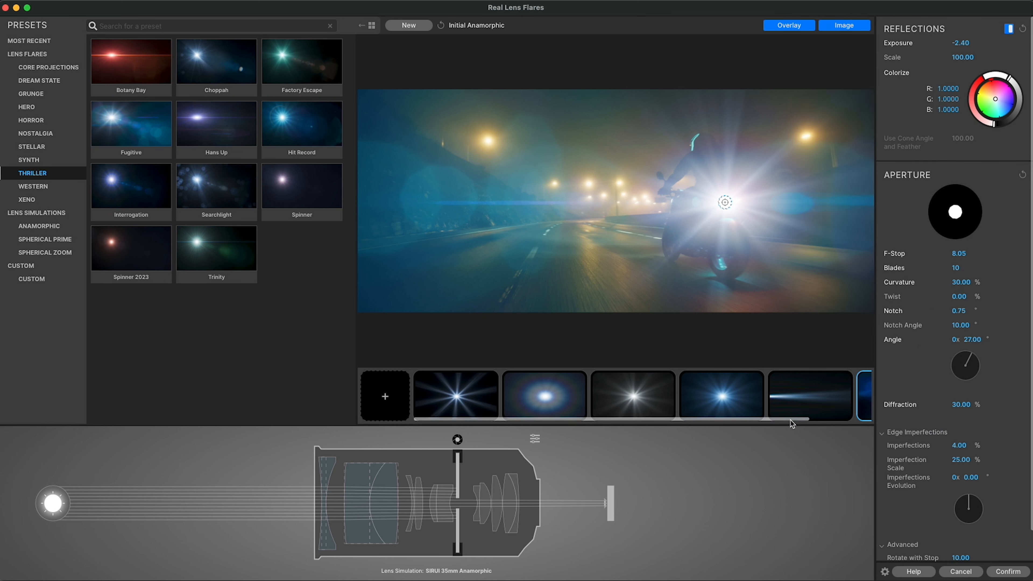
# Disable and re-enable the Reflections element twice to compare the flare with and without it
pyautogui.moveTo(792, 420); pyautogui.dragTo(859, 419)
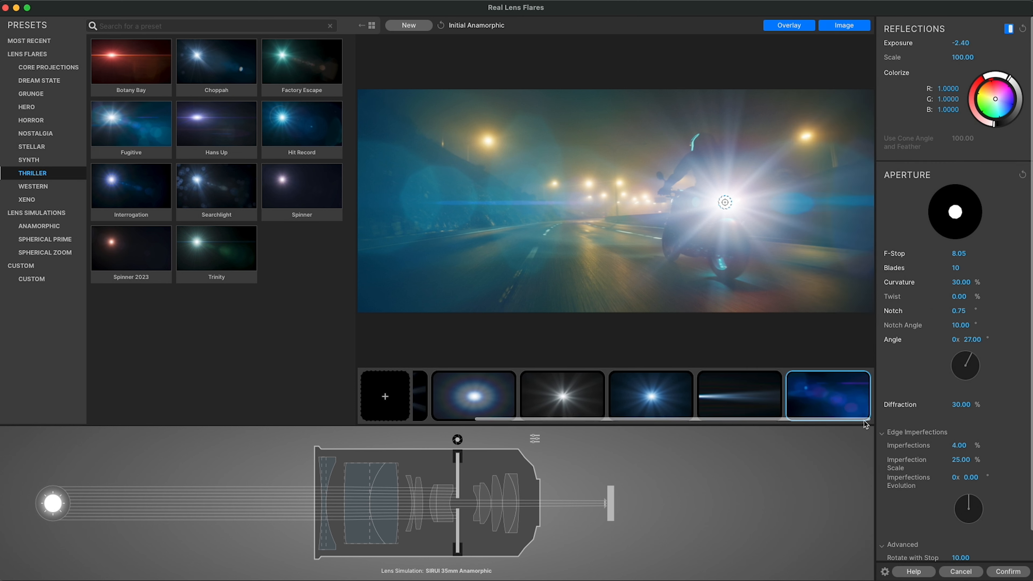
pyautogui.click(863, 379)
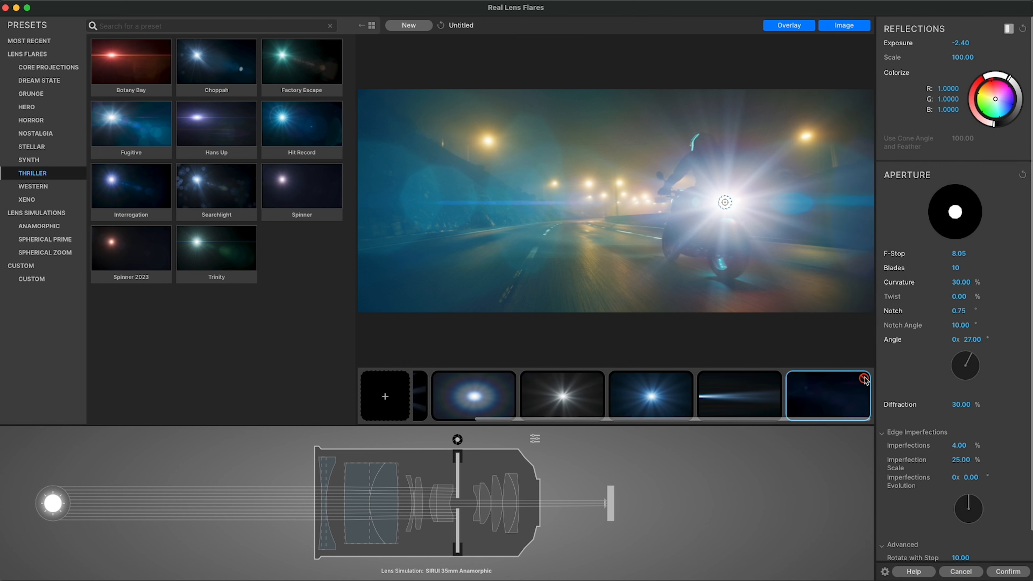
pyautogui.click(863, 379)
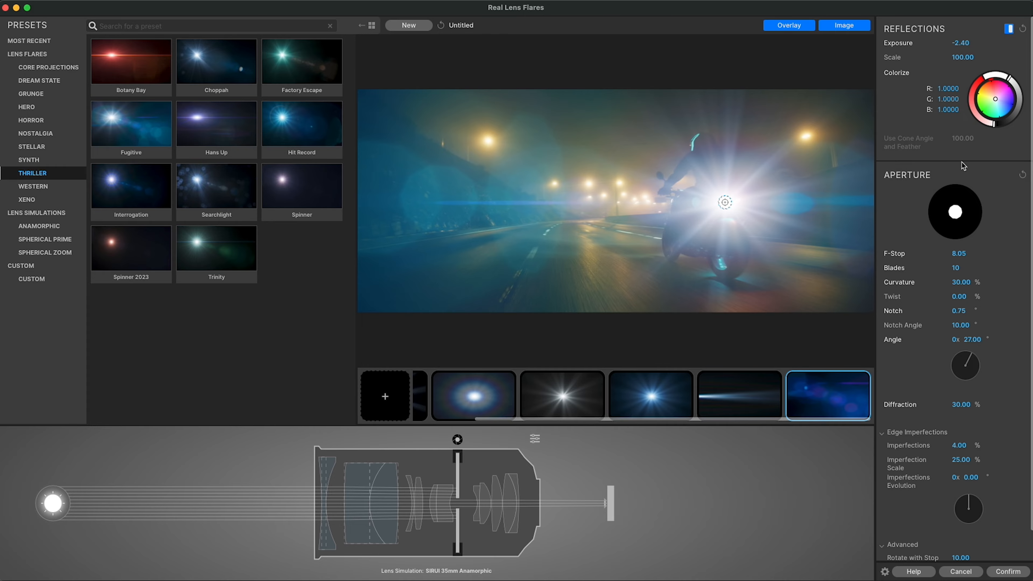
pyautogui.click(1009, 28)
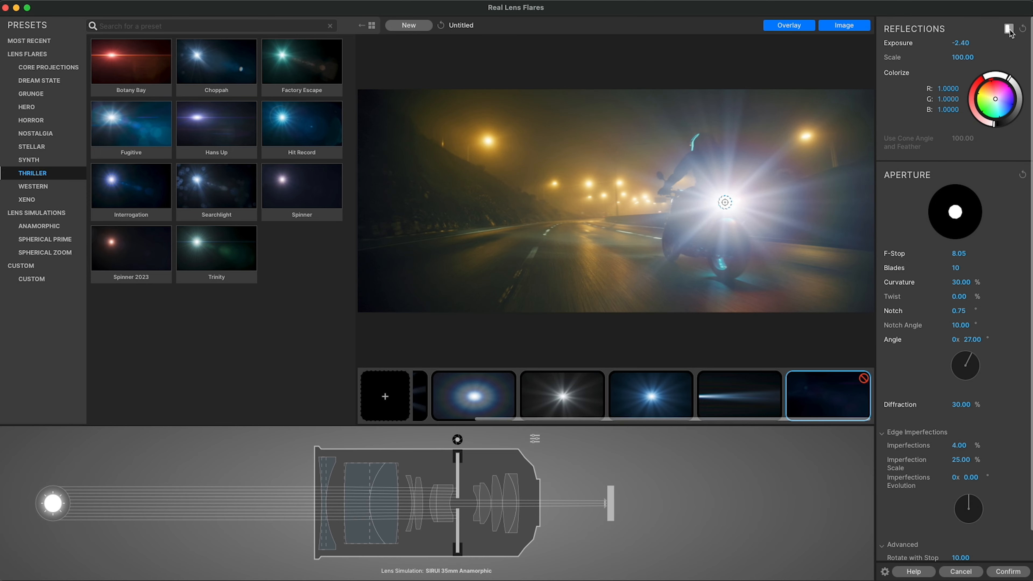
pyautogui.click(1009, 29)
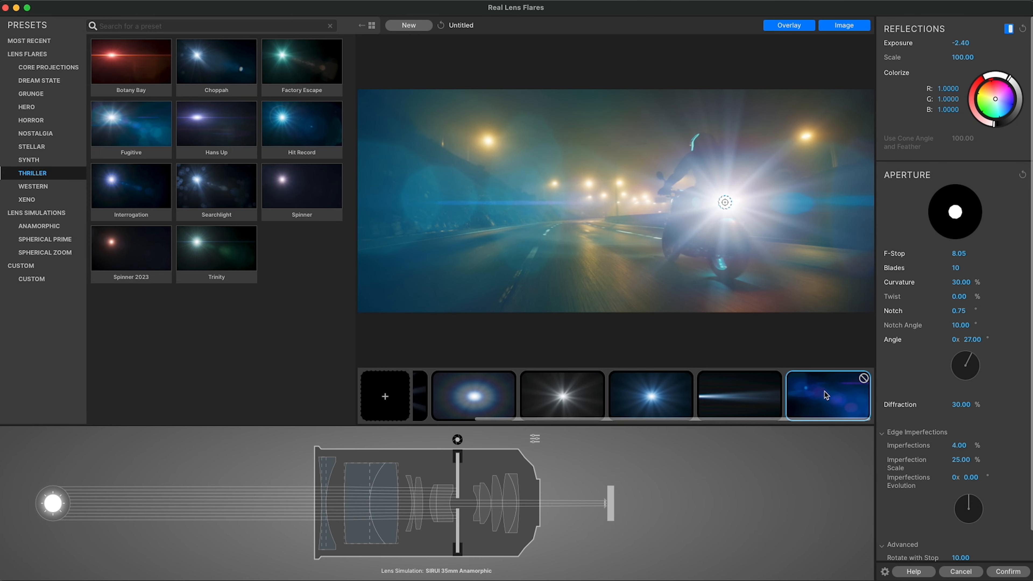
# Check the Gate Flare element's settings and return to the Reflections element
pyautogui.click(736, 382)
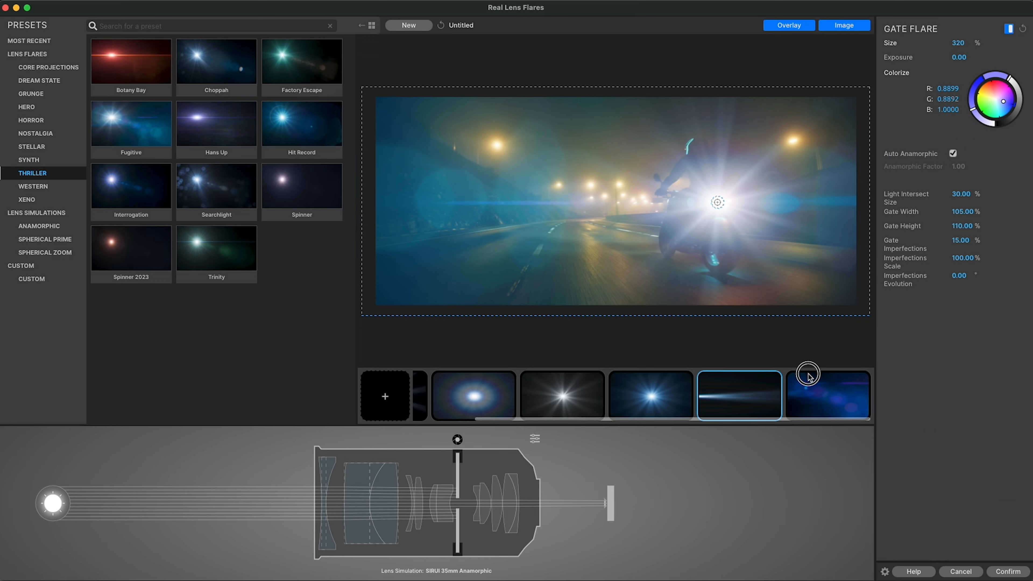
pyautogui.click(827, 393)
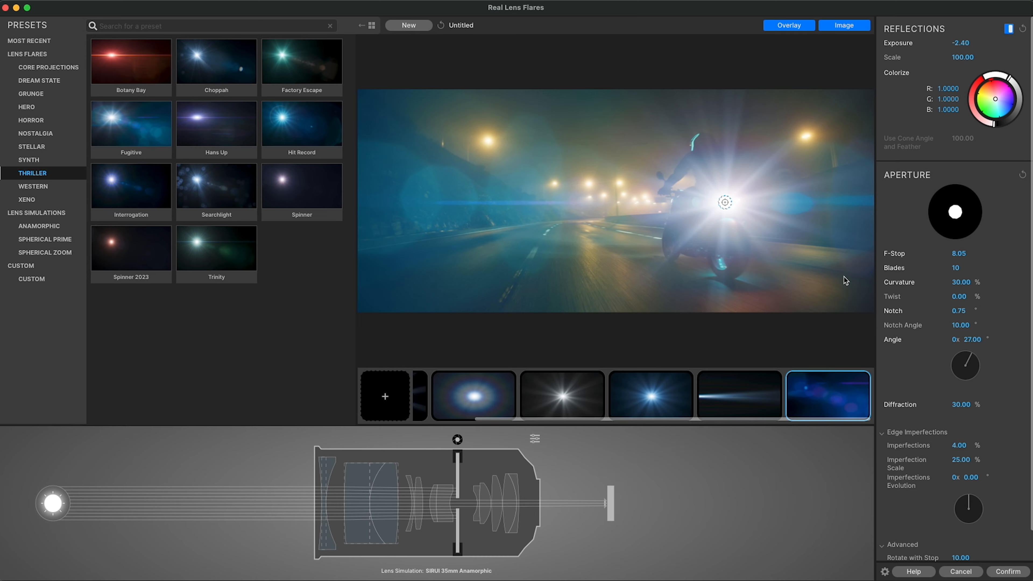
# Hide the background image, and disable and re-enable the Reflections element to compare the flare over black
pyautogui.click(841, 30)
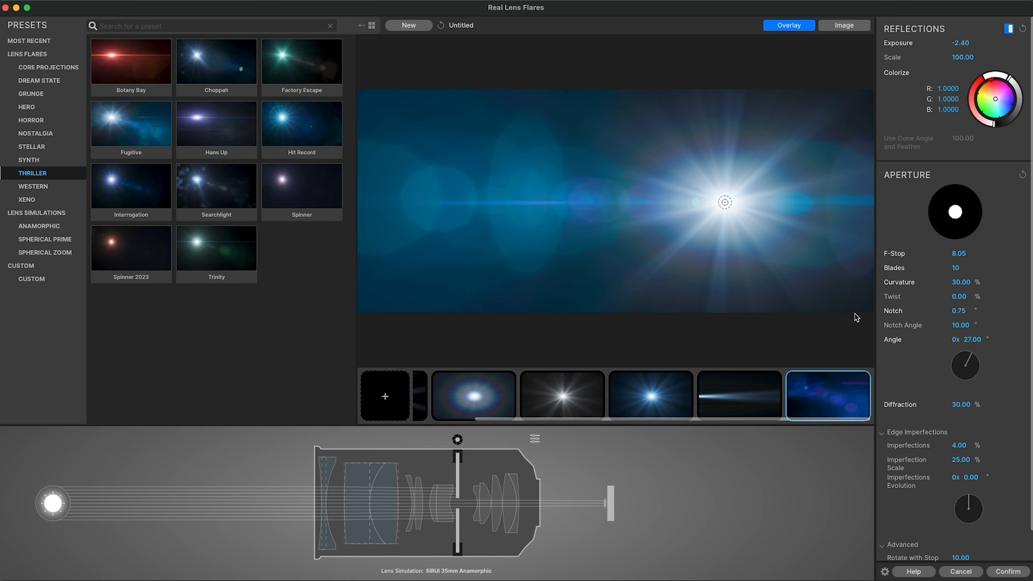
pyautogui.click(862, 379)
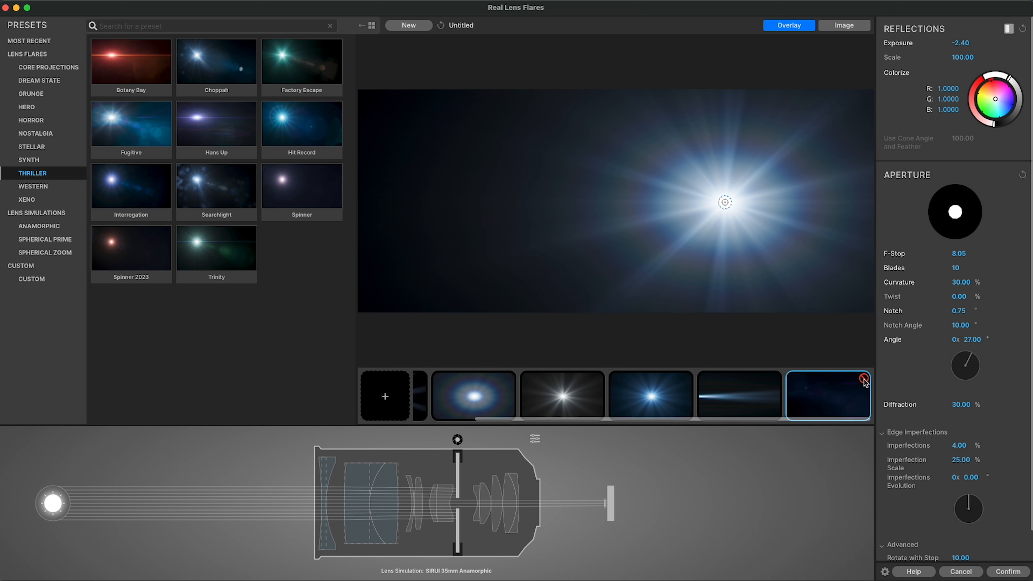
pyautogui.click(863, 380)
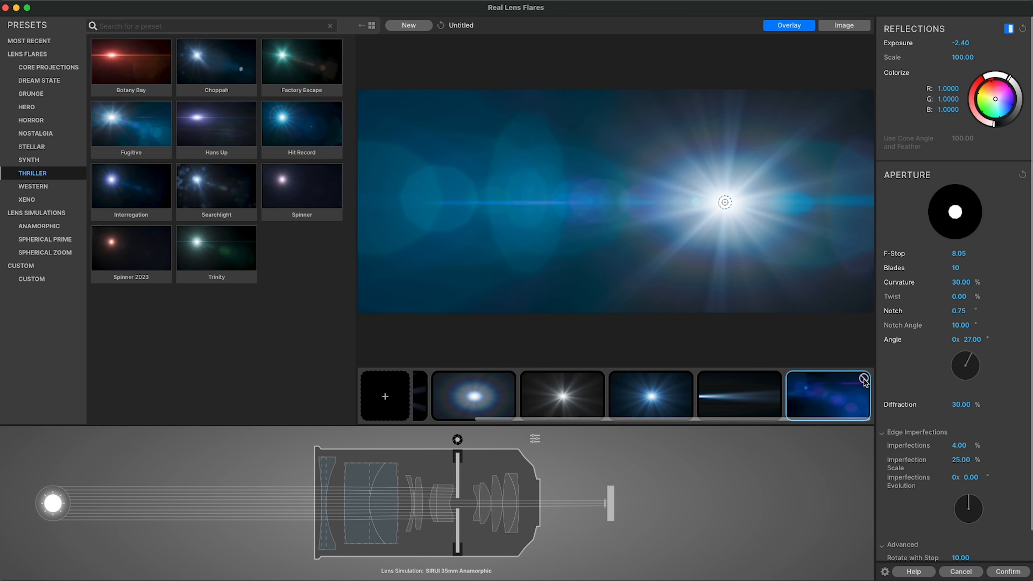
# Open the list of element types available to add to the flare
pyautogui.click(384, 397)
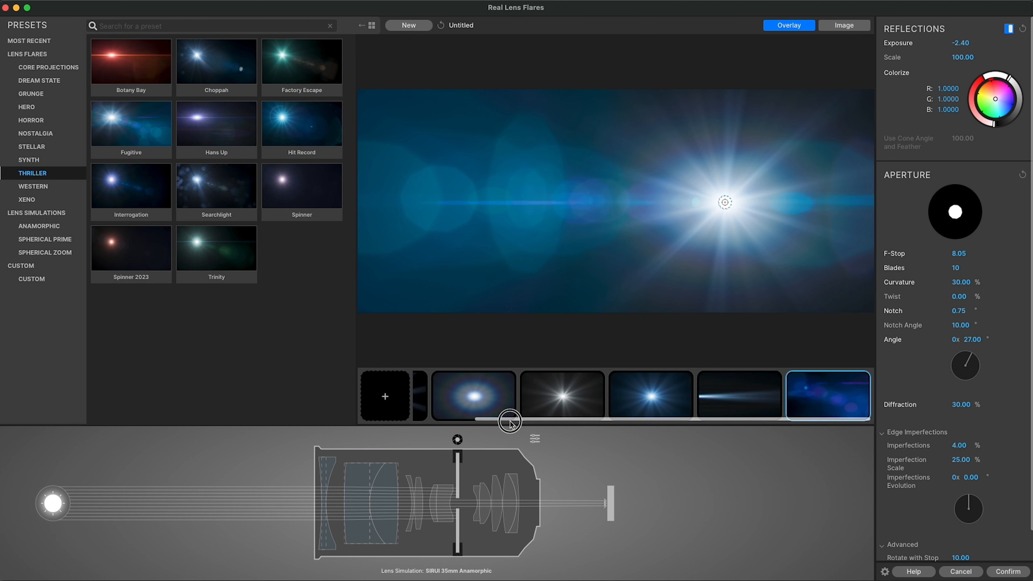
# Delete every flare element except Reflections, and hide the Reflections element
pyautogui.moveTo(507, 417); pyautogui.dragTo(442, 418)
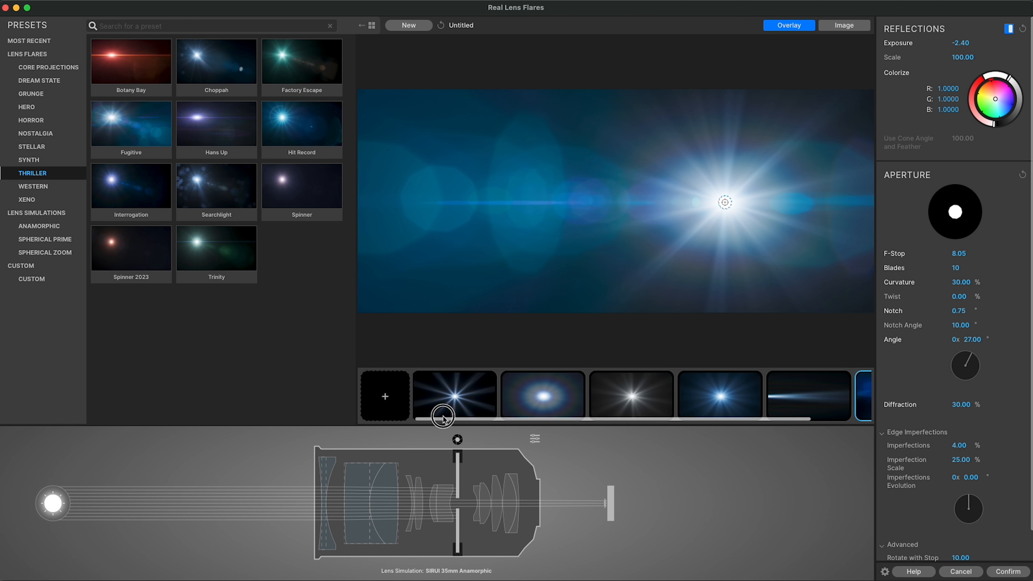
pyautogui.rightClick(455, 399)
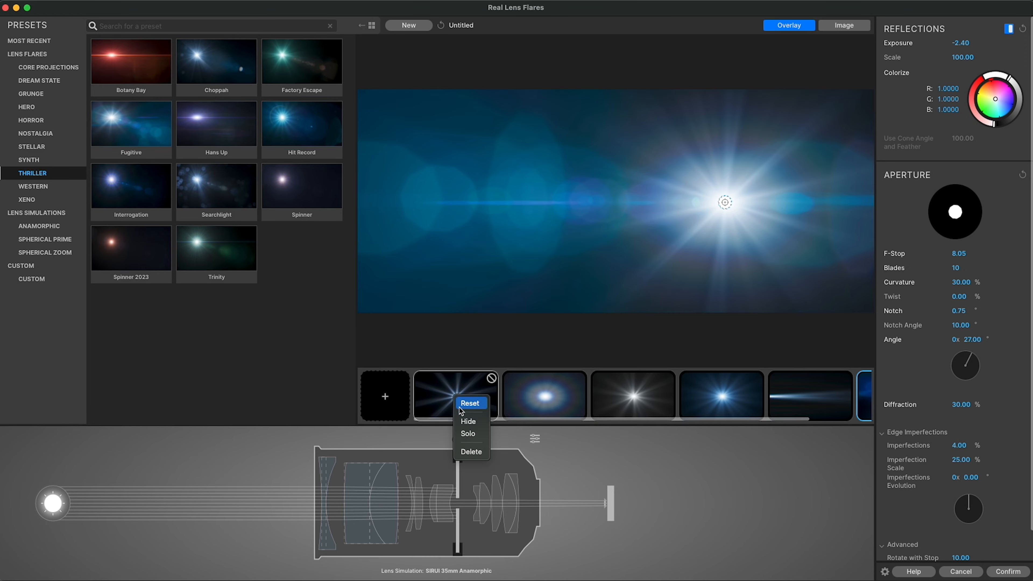
pyautogui.click(471, 451)
pyautogui.rightClick(460, 404)
pyautogui.click(474, 459)
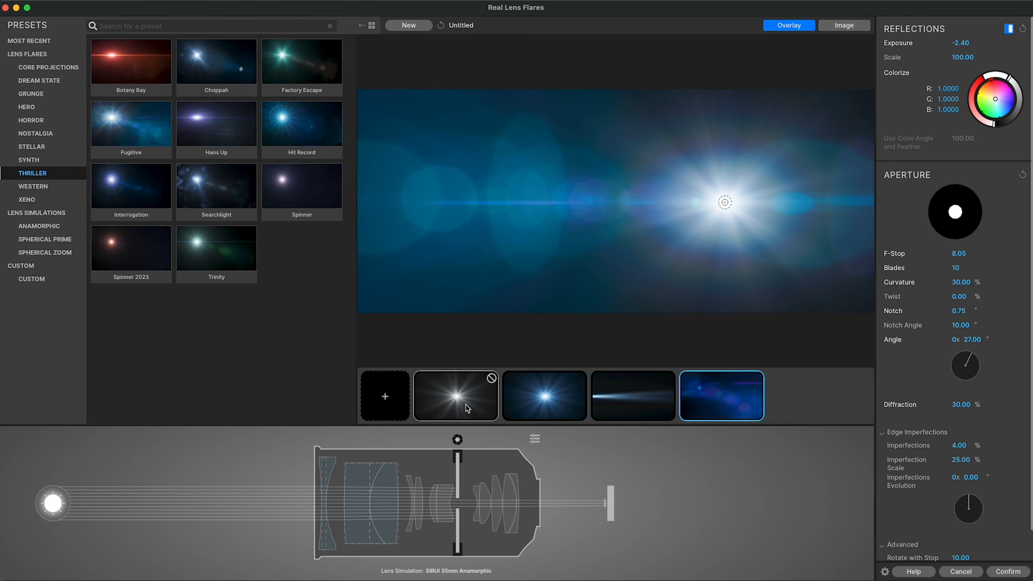
pyautogui.click(464, 404)
pyautogui.press('BackSpace')
pyautogui.click(465, 403)
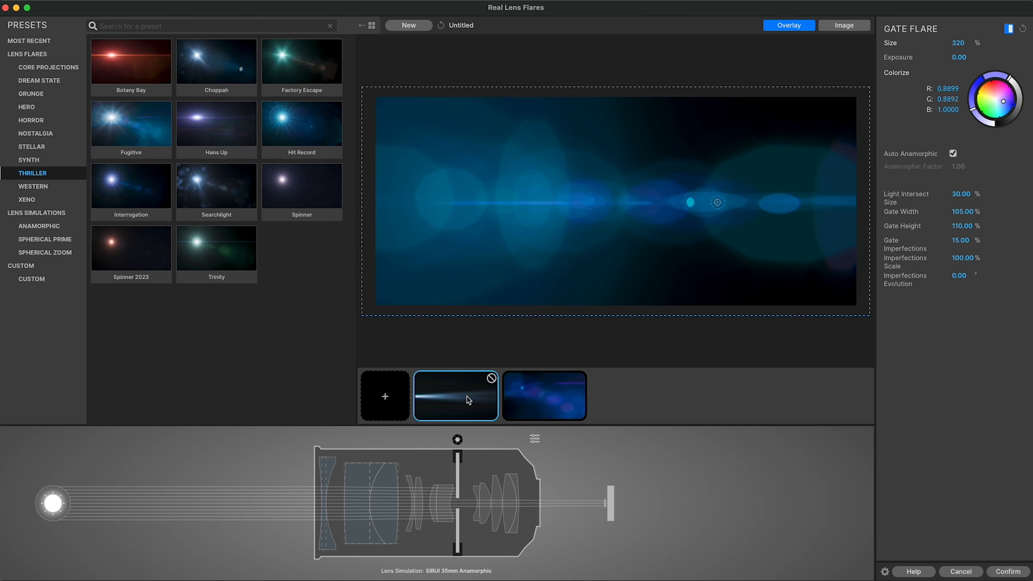
pyautogui.press('BackSpace')
pyautogui.rightClick(480, 394)
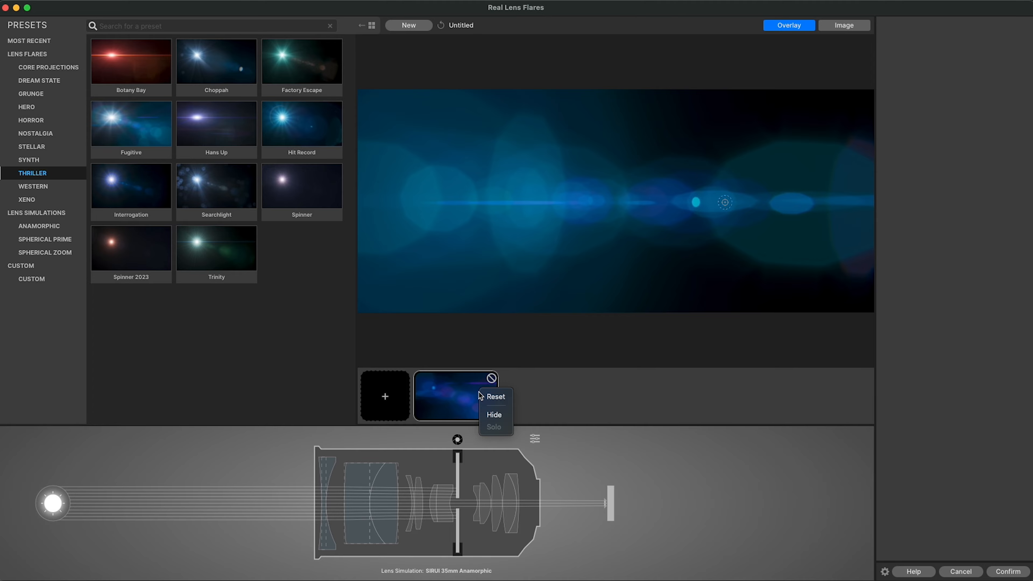
pyautogui.click(494, 415)
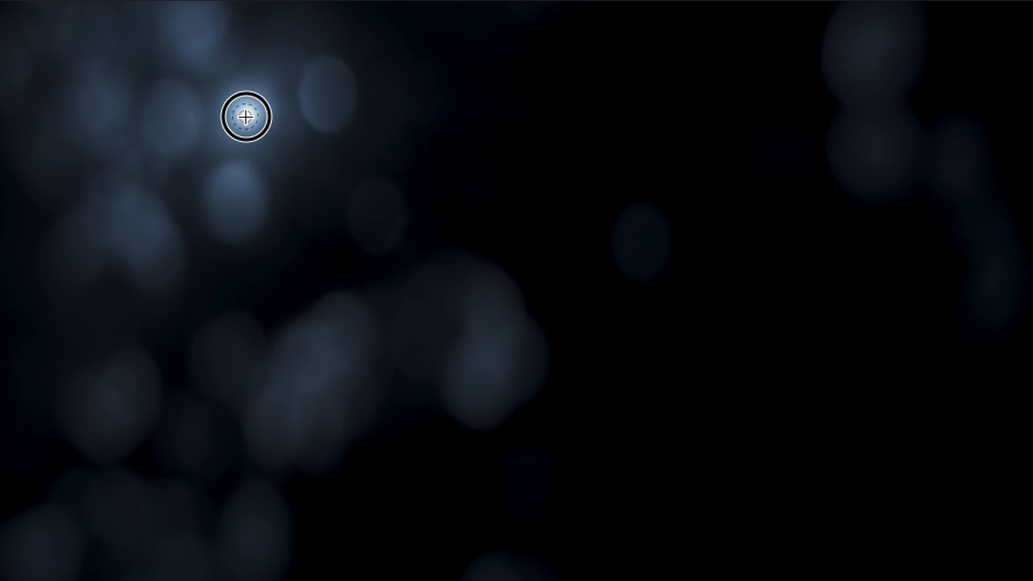
# Move the light source diagonally across the frame to examine how the lens dirt reacts
pyautogui.moveTo(246, 117); pyautogui.dragTo(560, 436)
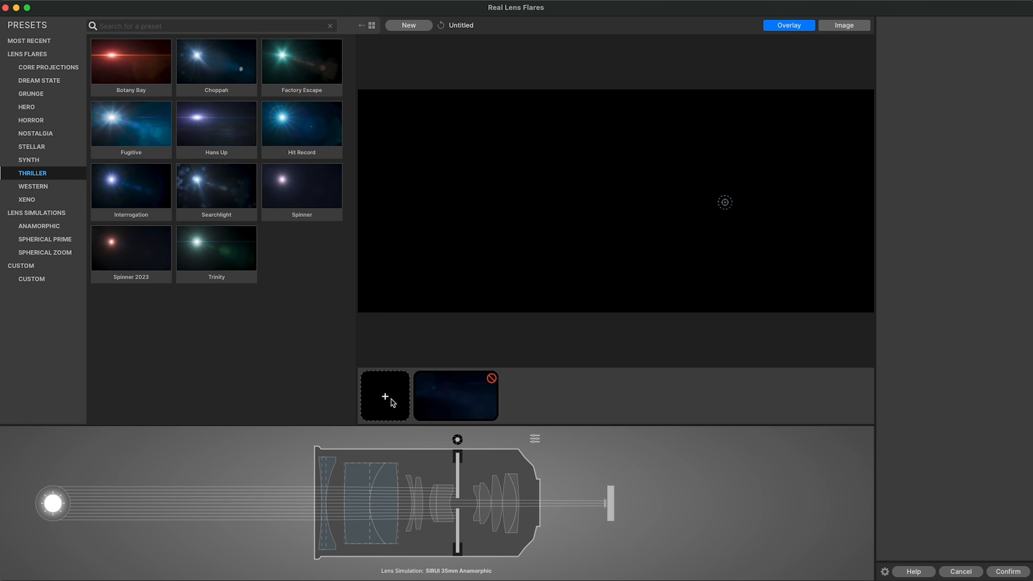
# Add a Schmutz element and compare the Dirt, Splatter, Splotches and Sand textures, settling on Splatter
pyautogui.click(392, 401)
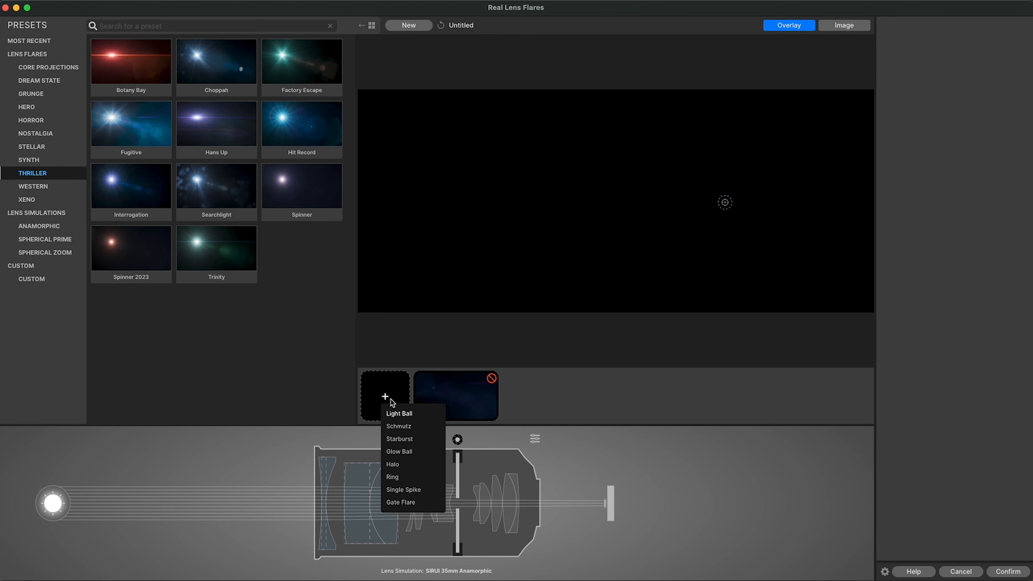
pyautogui.click(398, 426)
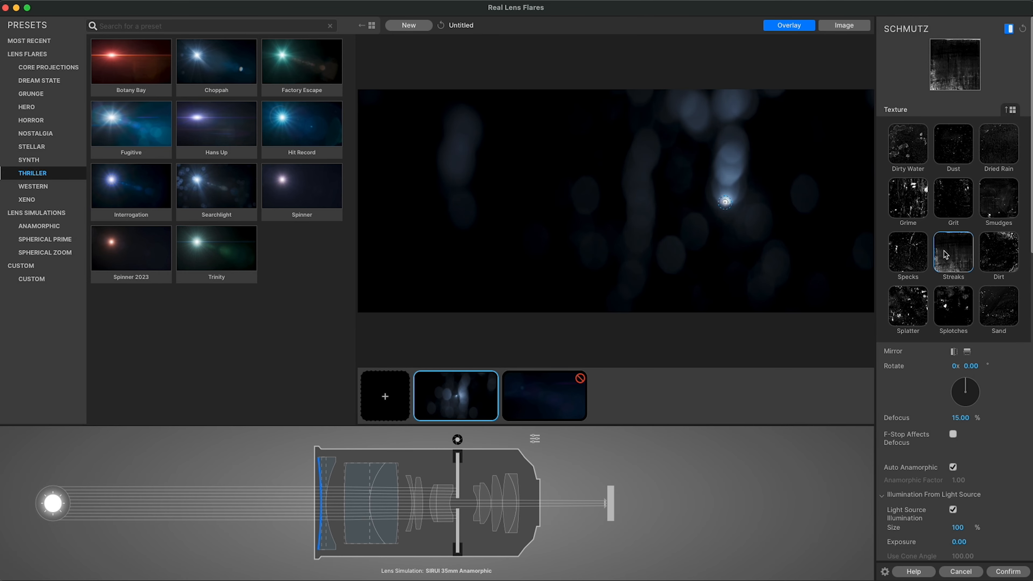
pyautogui.click(989, 250)
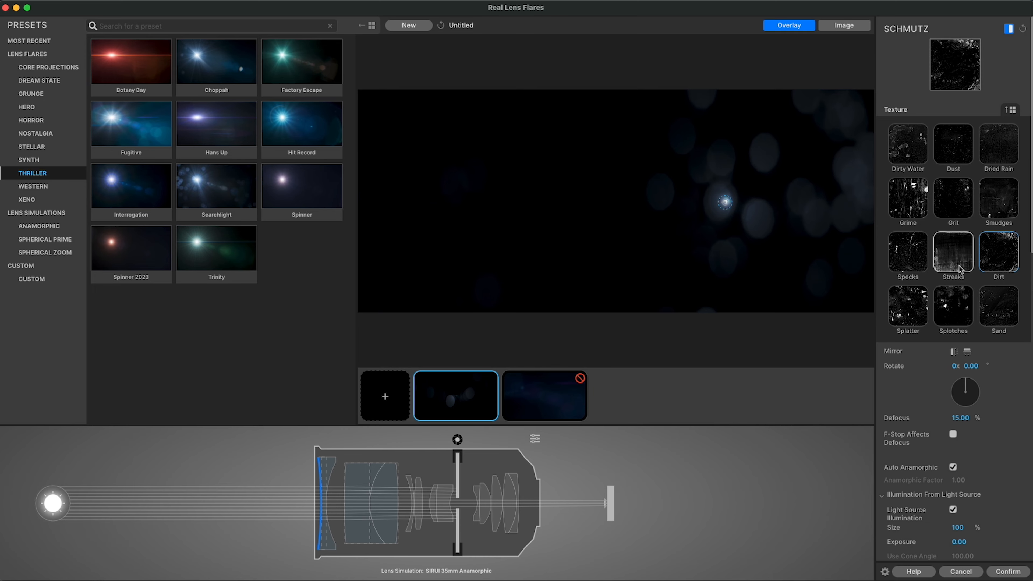
pyautogui.click(898, 311)
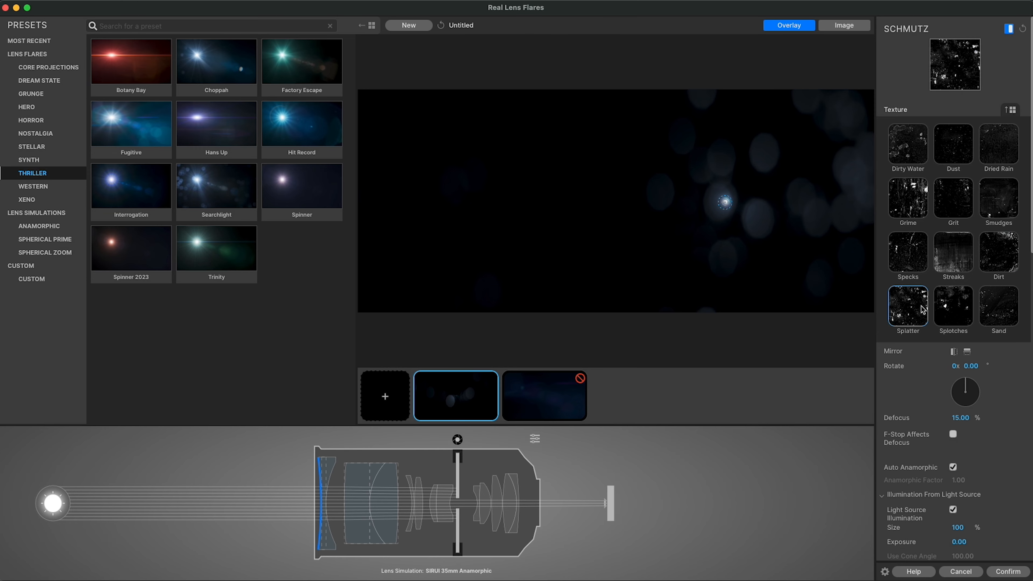
pyautogui.click(951, 305)
pyautogui.click(998, 311)
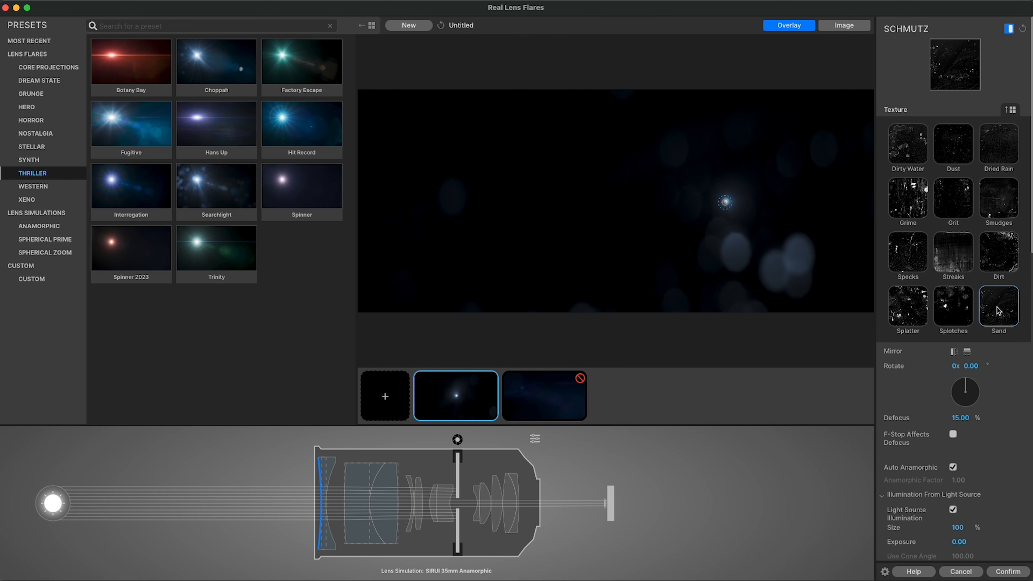
pyautogui.click(907, 316)
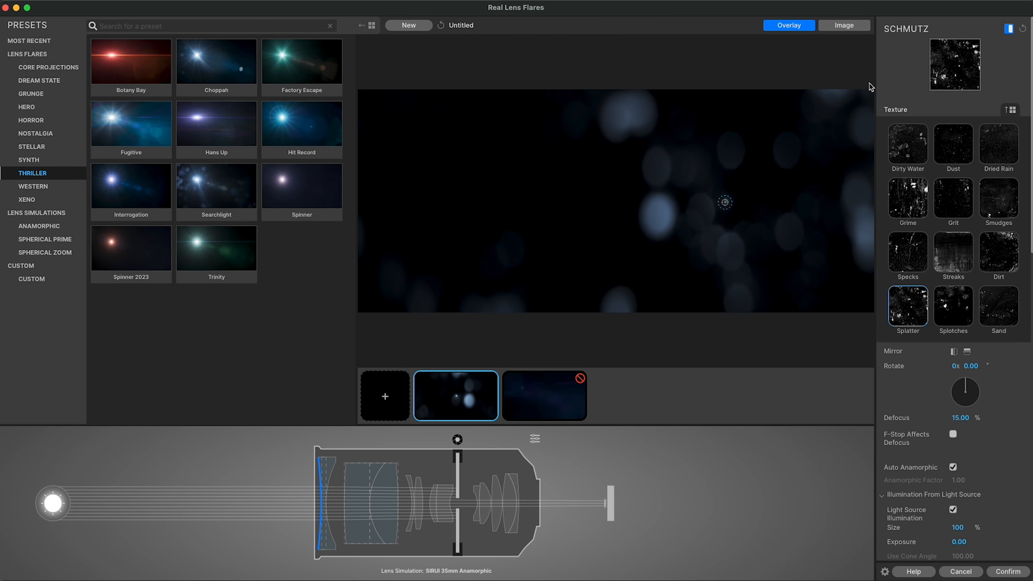
# Show the background image and make the F-stop affect the Schmutz element's defocus
pyautogui.click(845, 25)
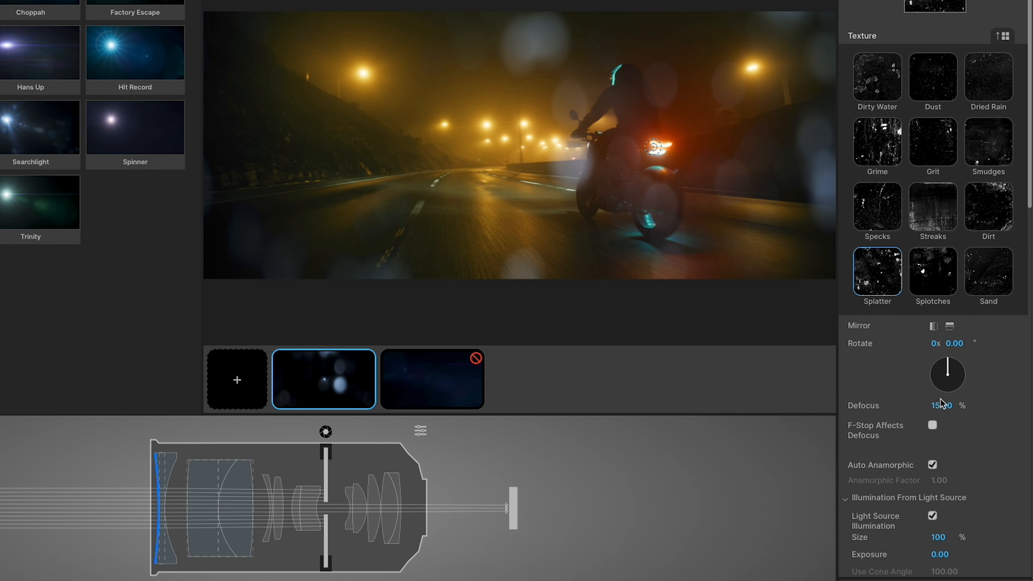
pyautogui.click(932, 425)
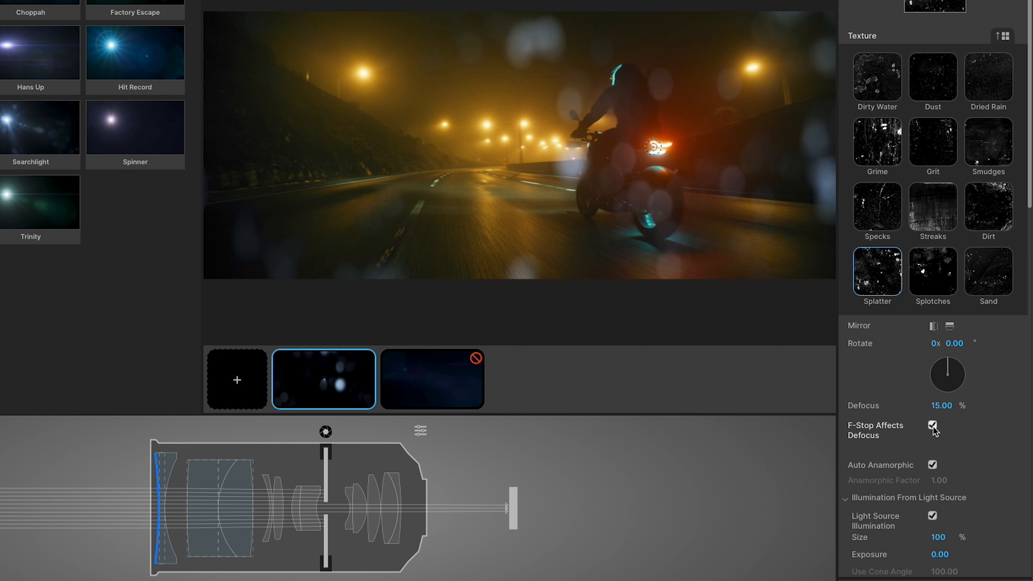
# Disable and re-enable Light Source Illumination on the Schmutz element, and view its illumination settings
pyautogui.click(932, 516)
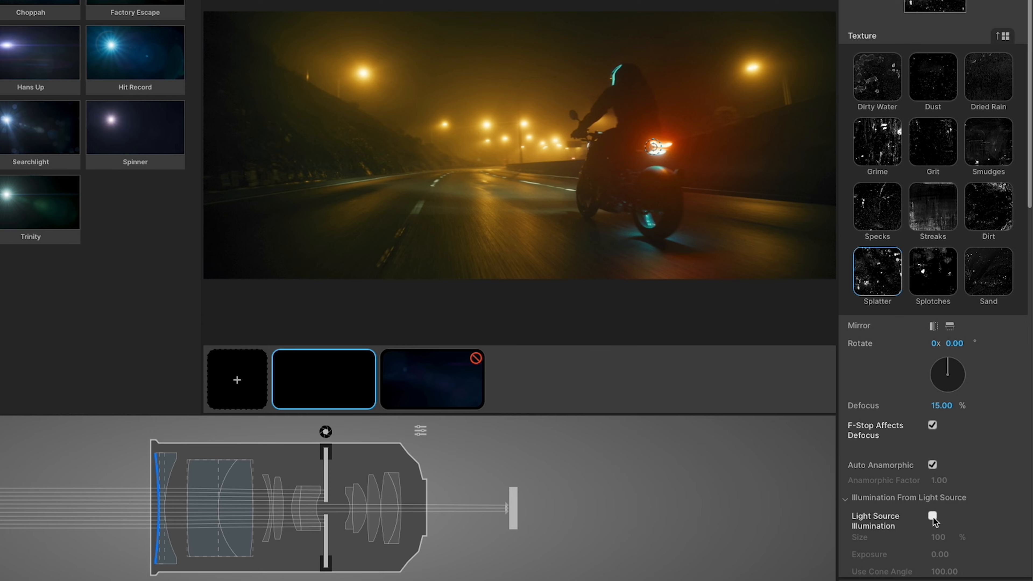
pyautogui.click(932, 516)
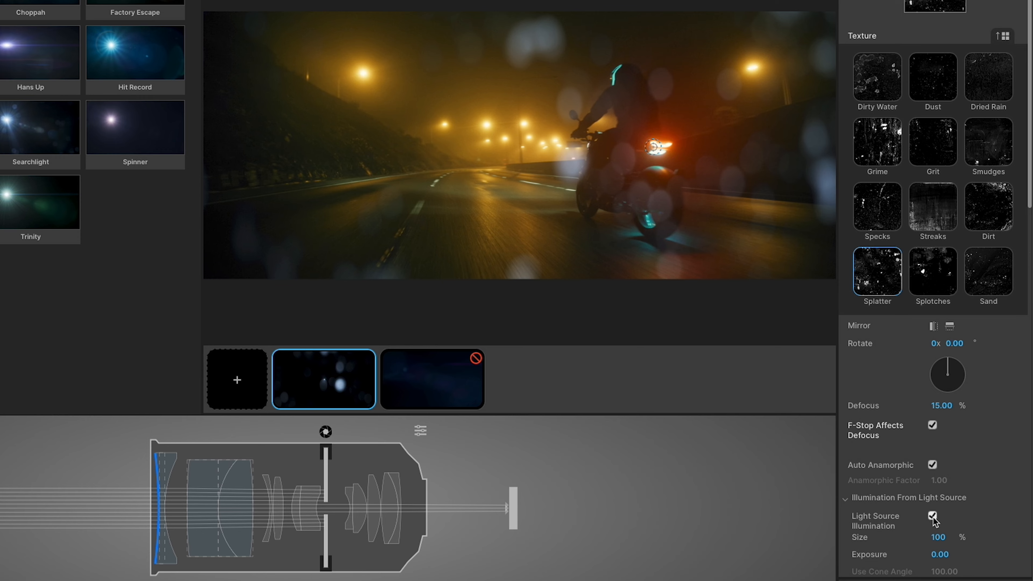
pyautogui.scroll(-2, 934, 521)
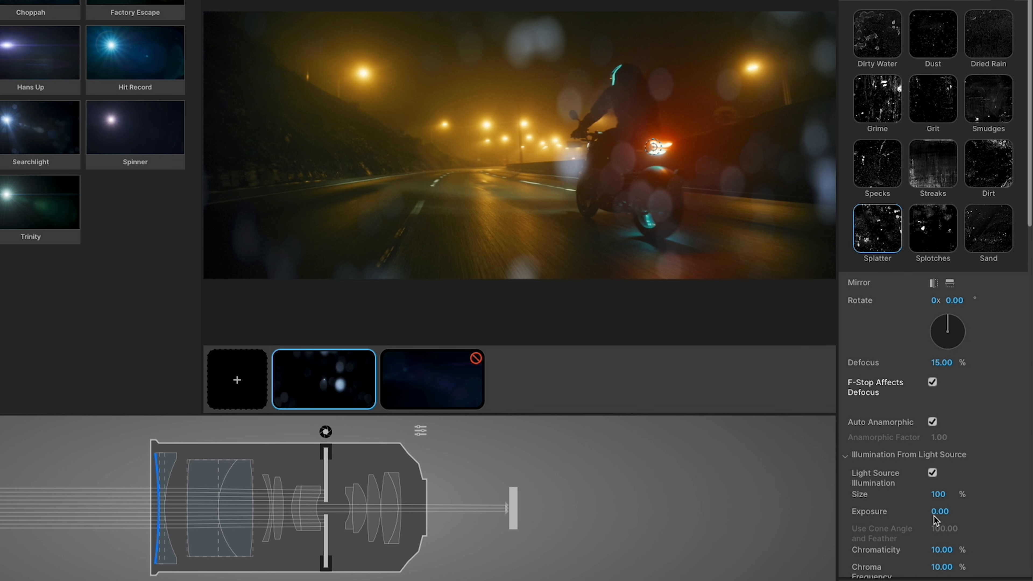
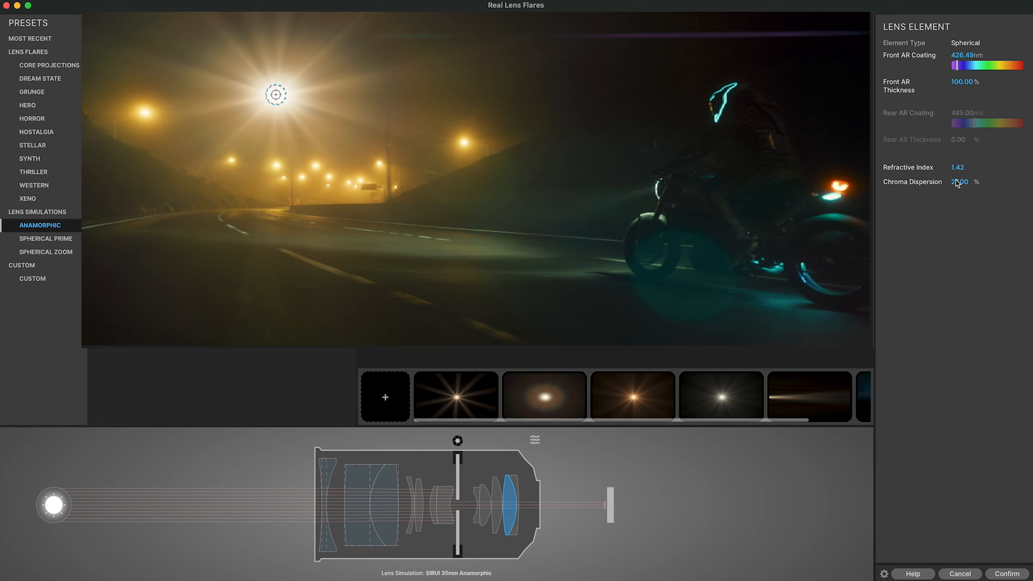
# Vary the Chroma Dispersion of the spherical lens element nearest the sensor
pyautogui.moveTo(960, 188); pyautogui.dragTo(964, 188)
pyautogui.moveTo(965, 186)
pyautogui.mouseDown()
pyautogui.moveTo(944, 181)
pyautogui.moveTo(962, 185)
pyautogui.mouseUp()
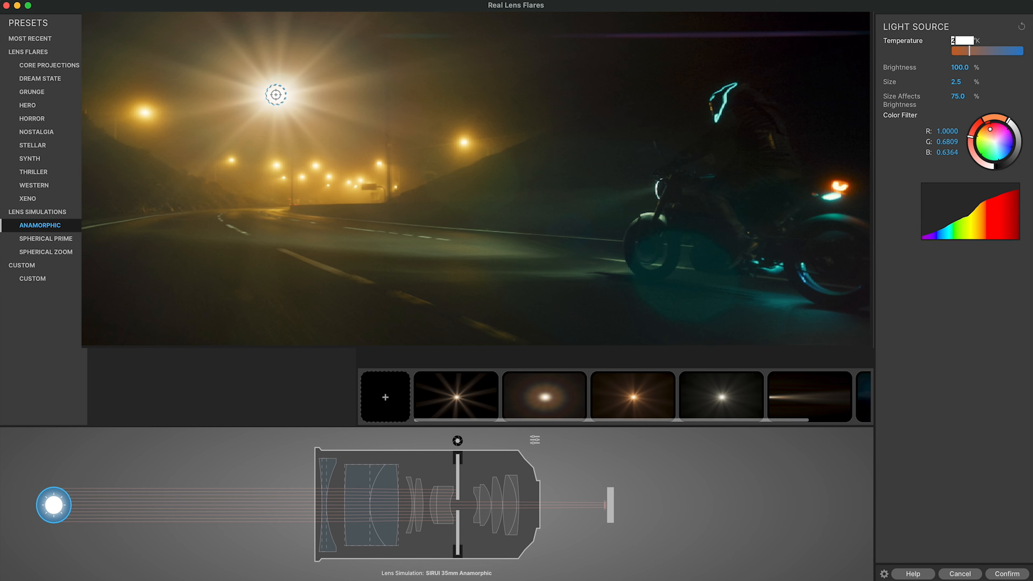
# Set the light source's temperature to 2300 K and its color filter to red (R 1.0000, G 0.0200, B 0.0000)
pyautogui.write('300')
pyautogui.press('Return')
pyautogui.moveTo(990, 129); pyautogui.dragTo(990, 123)
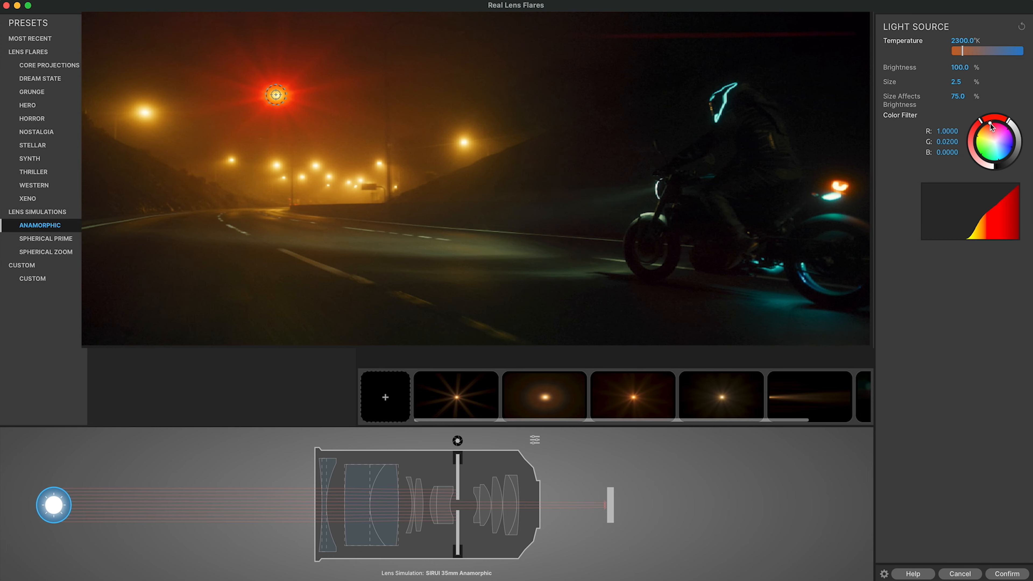
# Colorize the Glow Ball element with a faint red tint (R 1.0000, G 0.9013, B 0.9033)
pyautogui.click(544, 397)
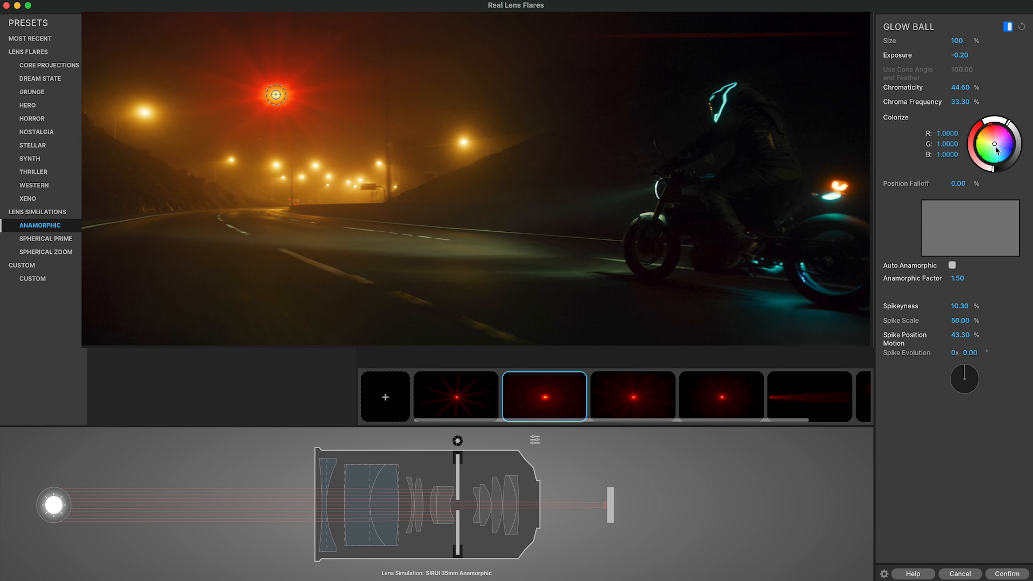
pyautogui.moveTo(996, 150); pyautogui.dragTo(994, 137)
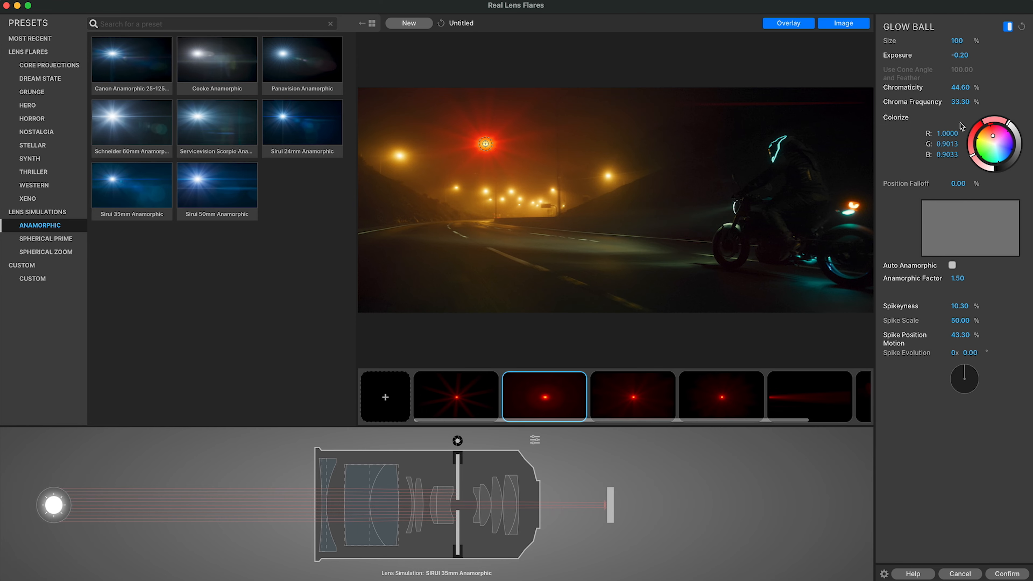
# Reset the flare to the Initial Anamorphic preset, and add a Light Ball element shown solo
pyautogui.click(442, 25)
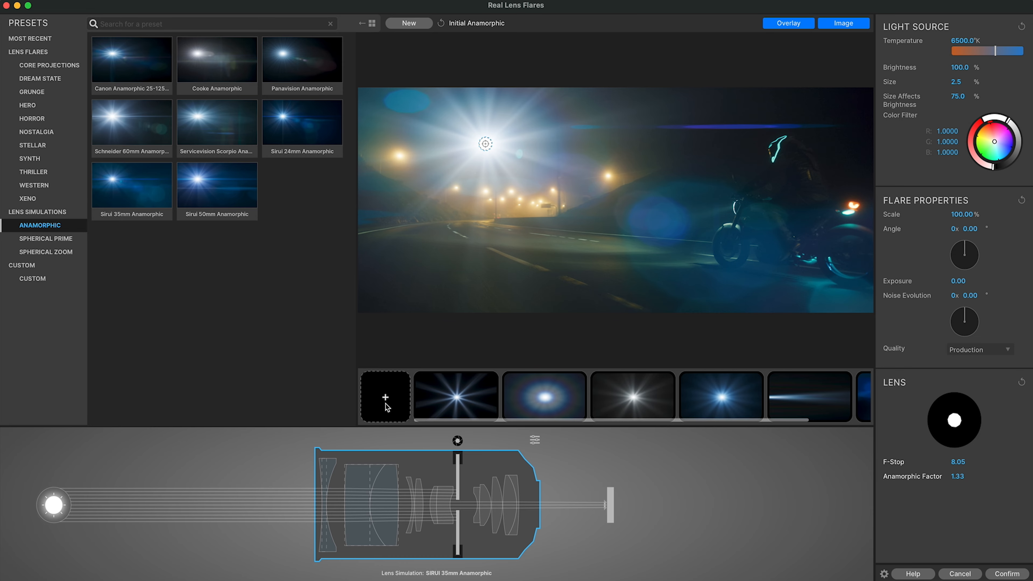
pyautogui.click(386, 404)
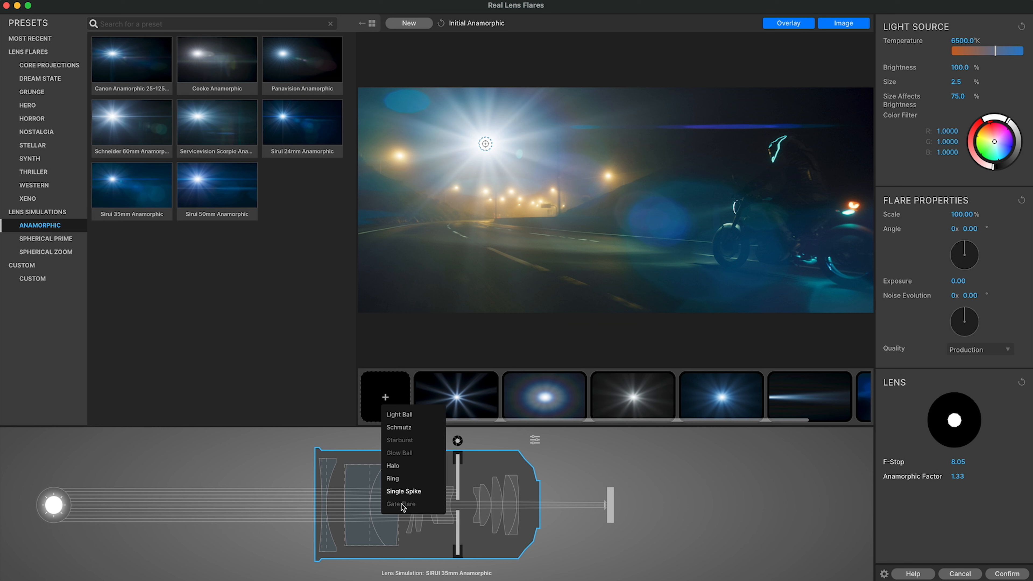
pyautogui.click(409, 418)
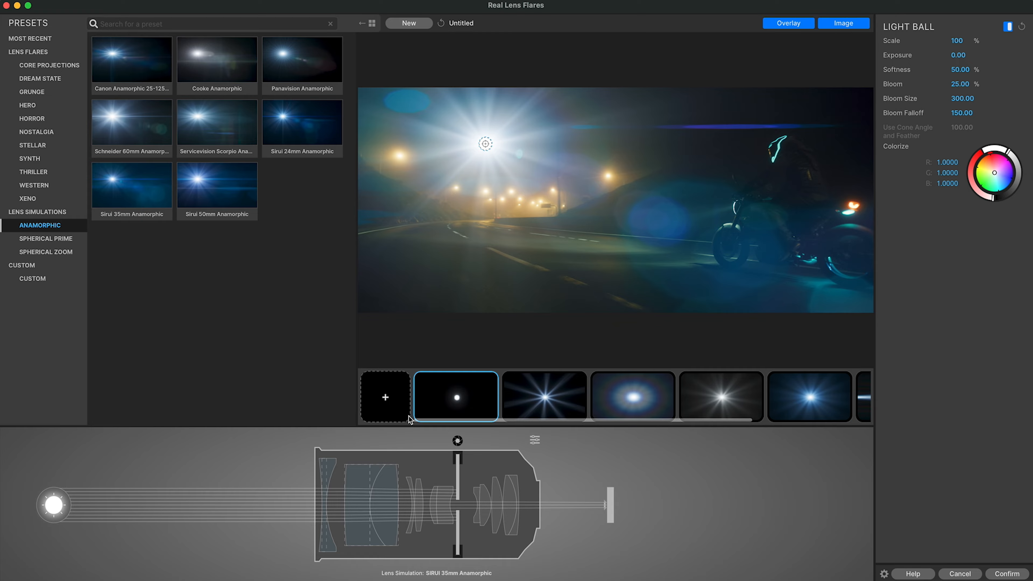
pyautogui.rightClick(475, 408)
pyautogui.click(493, 448)
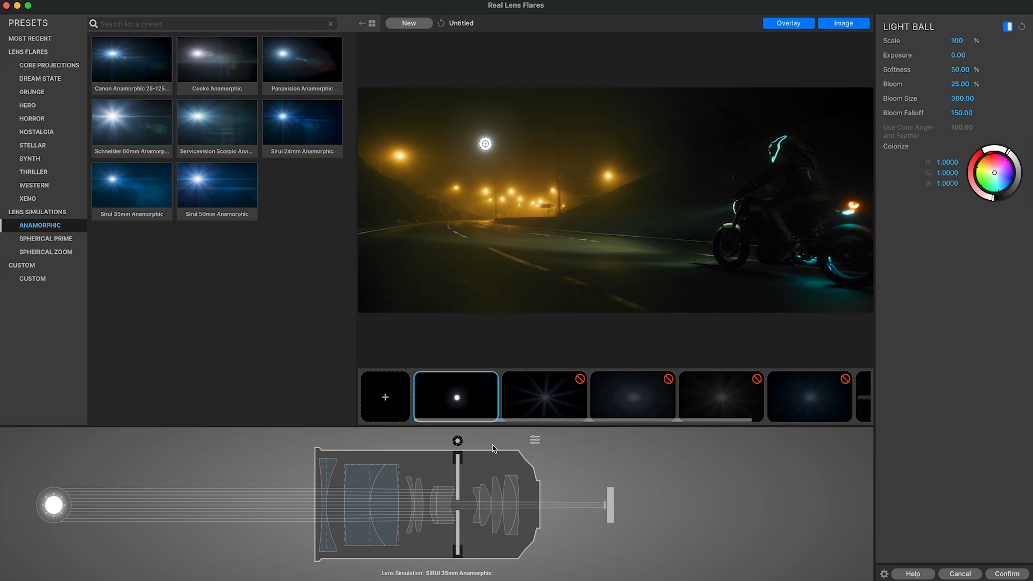
# Set the Light Ball's scale to 94% and colorize it green (R 0.1781, G 1.0000, B 0.0000)
pyautogui.click(960, 42)
pyautogui.moveTo(960, 42); pyautogui.dragTo(969, 58)
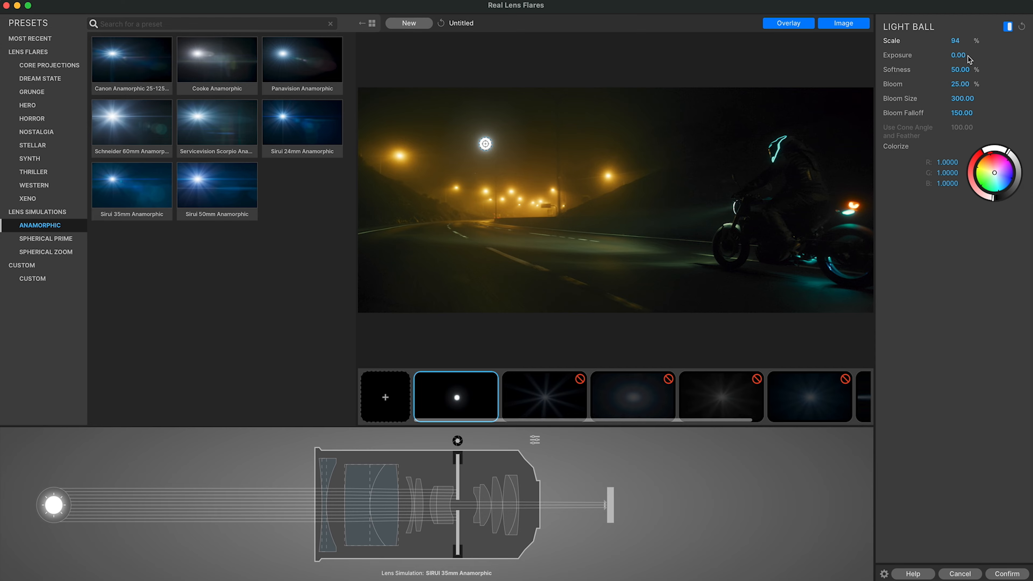
pyautogui.click(986, 178)
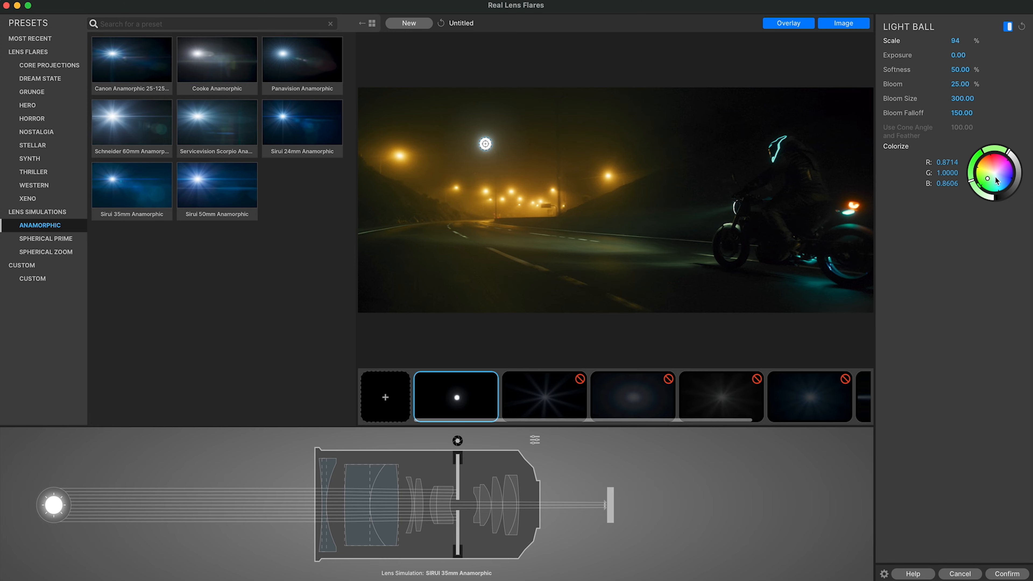
pyautogui.moveTo(997, 182)
pyautogui.mouseDown()
pyautogui.moveTo(981, 184)
pyautogui.moveTo(985, 174)
pyautogui.mouseUp()
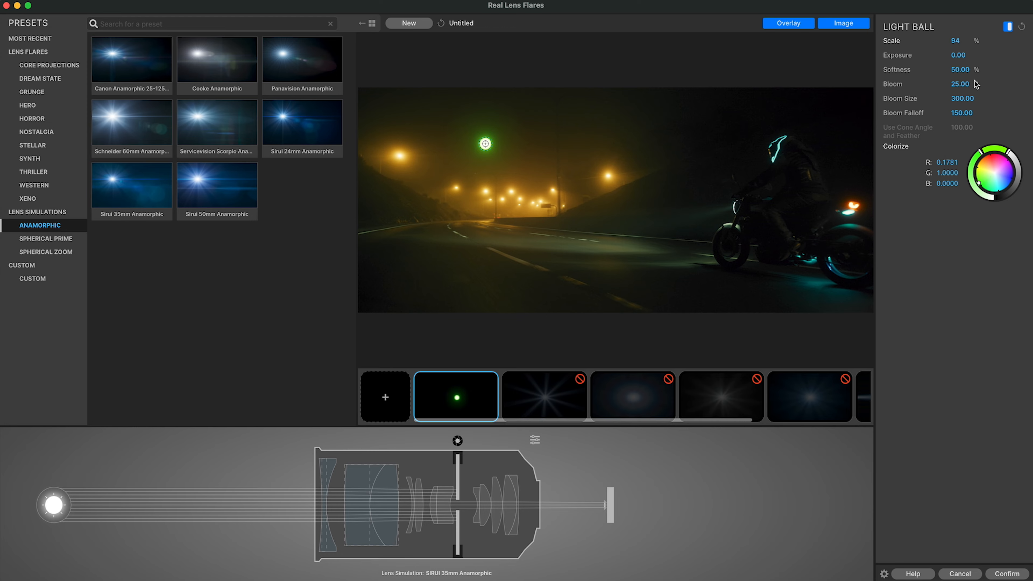
# Set the Light Ball's softness to 100%, bloom to 43.70% and bloom size to about 534, and reset the element
pyautogui.moveTo(961, 74); pyautogui.dragTo(968, 101)
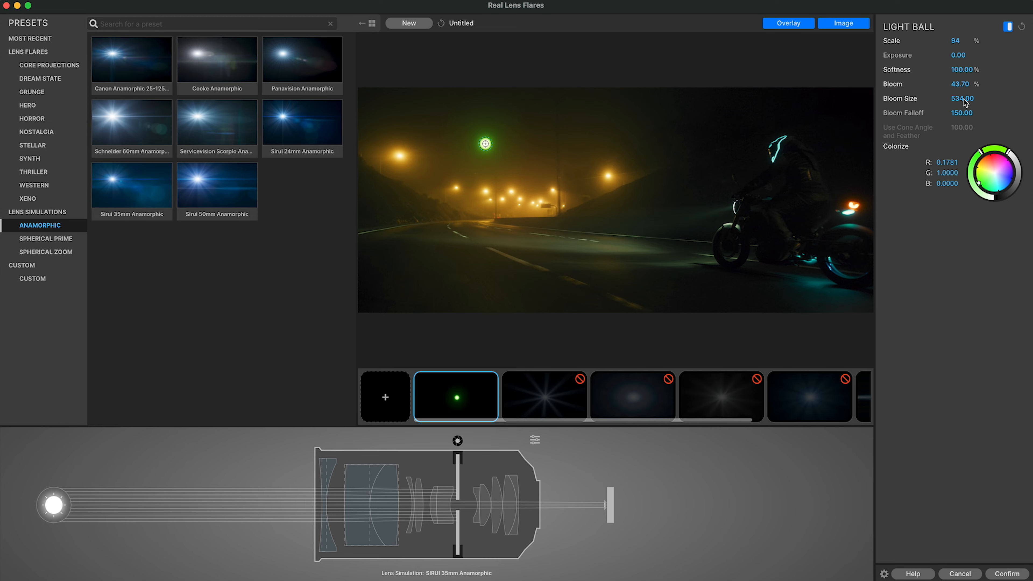
pyautogui.click(1021, 26)
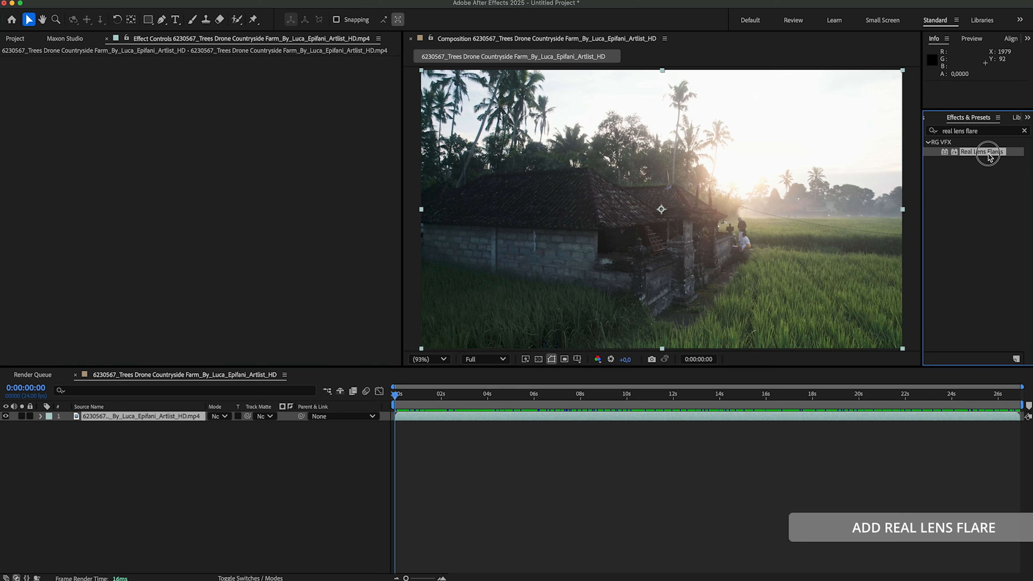
# Switch to After Effects, apply the Real Lens Flares effect to the countryside clip and open its designer
pyautogui.moveTo(981, 152); pyautogui.dragTo(686, 190)
pyautogui.click(60, 106)
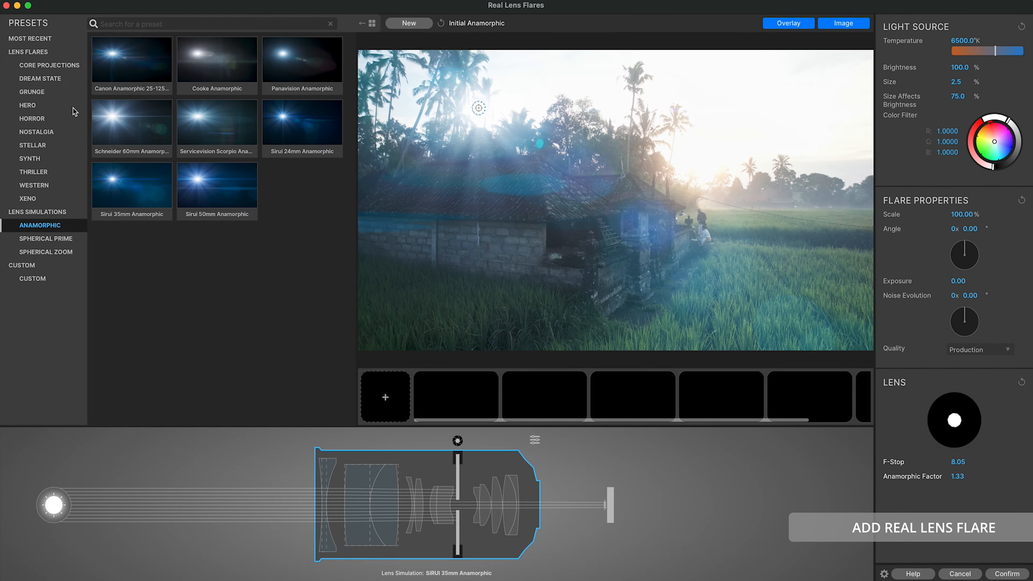
# Delete all the core projection elements from the flare, keeping only Reflections
pyautogui.click(469, 407)
pyautogui.press('Delete')
pyautogui.click(469, 407)
pyautogui.press('Delete')
pyautogui.press('Delete')
pyautogui.click(469, 406)
pyautogui.press('Delete')
pyautogui.click(469, 405)
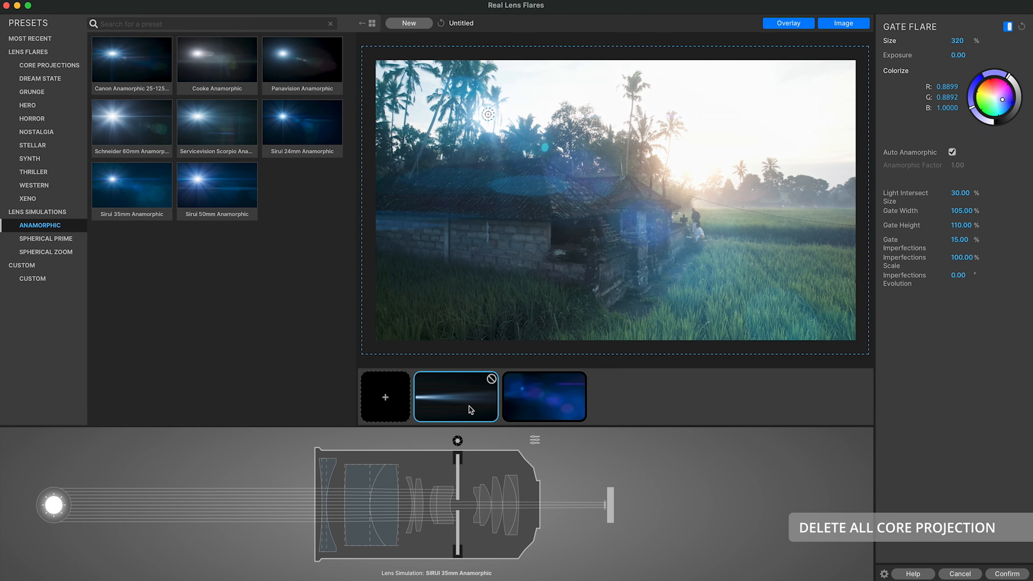
pyautogui.press('Delete')
# Hide the Reflections element and add a Light Ball element to the flare
pyautogui.click(394, 399)
pyautogui.click(408, 415)
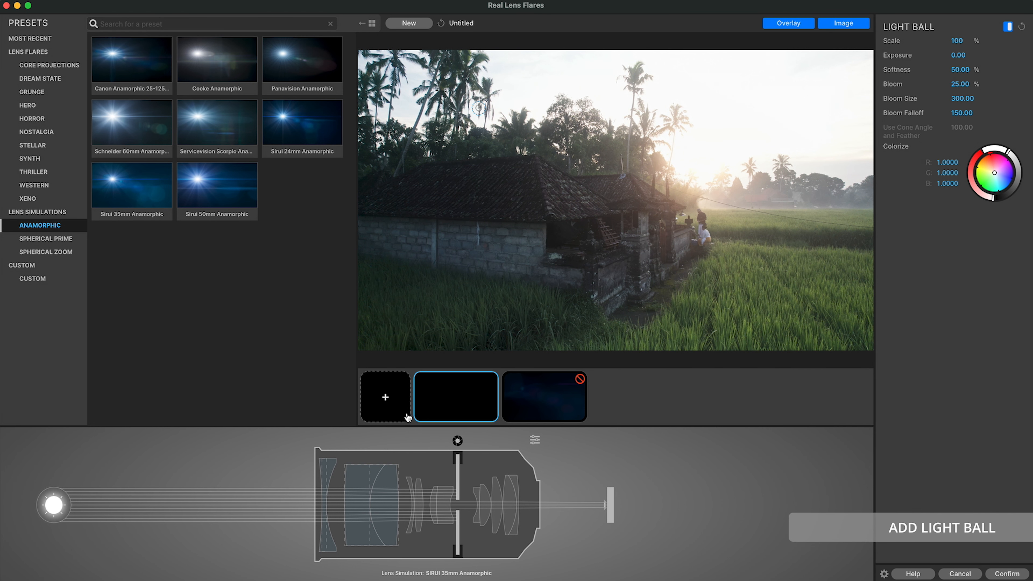
# Move the preview light source next to the sun above the fields and hide the background image
pyautogui.moveTo(478, 107); pyautogui.dragTo(692, 162)
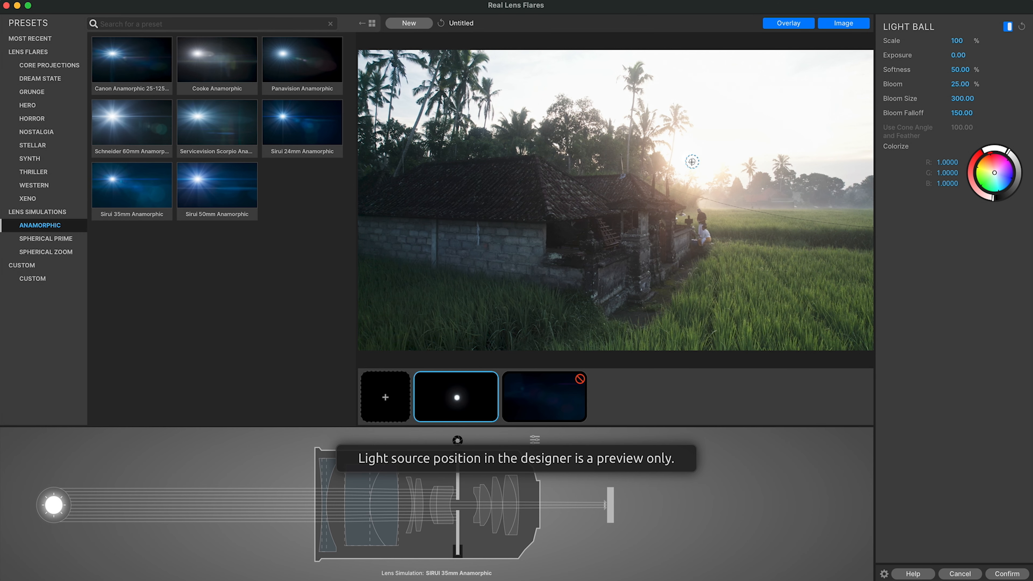
pyautogui.click(848, 24)
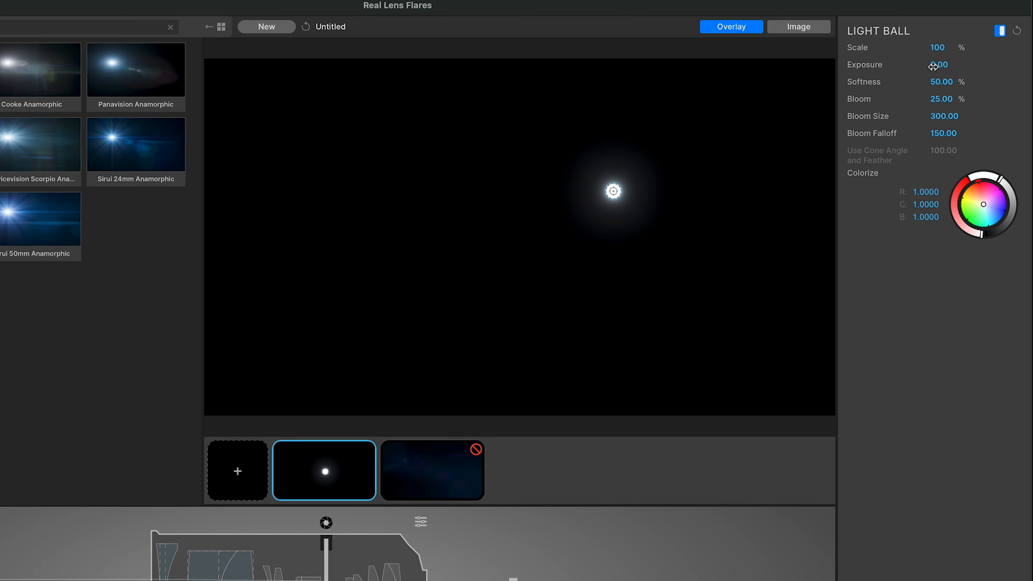
# Set the Light Ball's exposure to 2, softness to 50.80%, bloom to 43.50% and bloom size to 473, and show the background image
pyautogui.doubleClick(961, 57)
pyautogui.write('2')
pyautogui.press('Tab')
pyautogui.write('0')
pyautogui.press('Return')
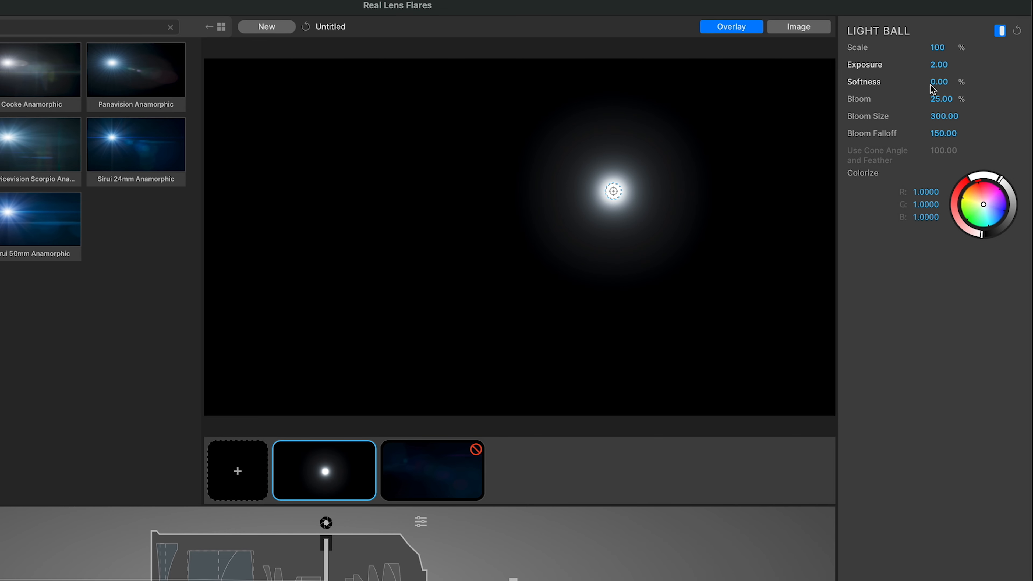
pyautogui.moveTo(931, 82); pyautogui.dragTo(953, 116)
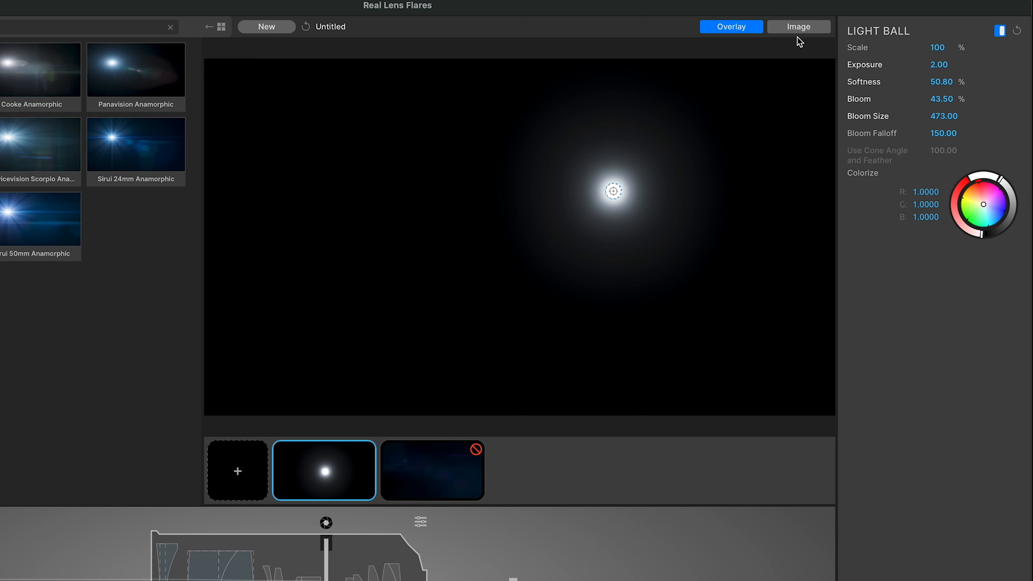
pyautogui.click(797, 27)
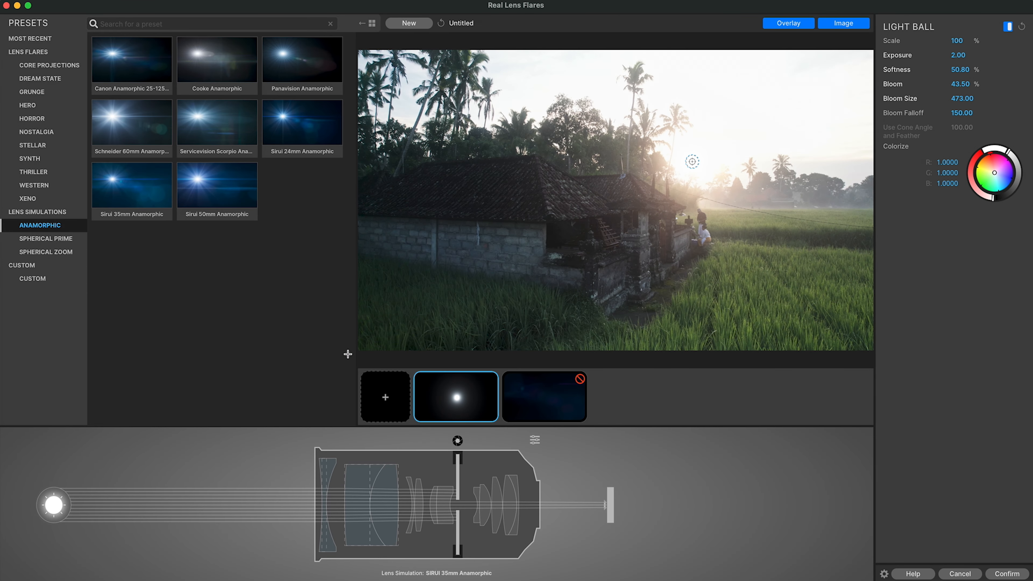
# Set the light source's temperature to 3200 K and, with the background image hidden, tint its color filter warm orange (G 0.7550, B 0.6595)
pyautogui.click(57, 504)
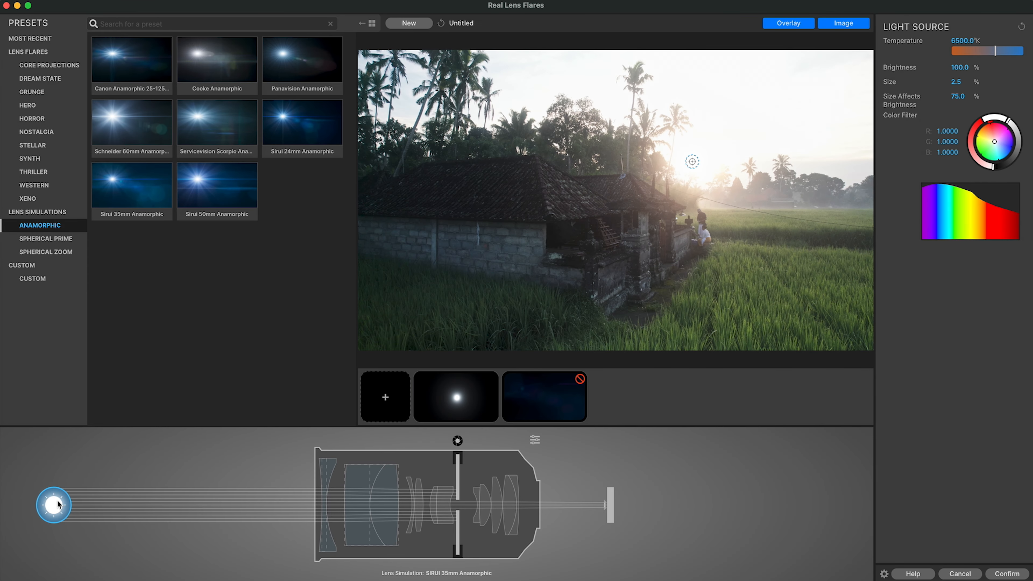
pyautogui.click(962, 40)
pyautogui.write('3200')
pyautogui.press('Return')
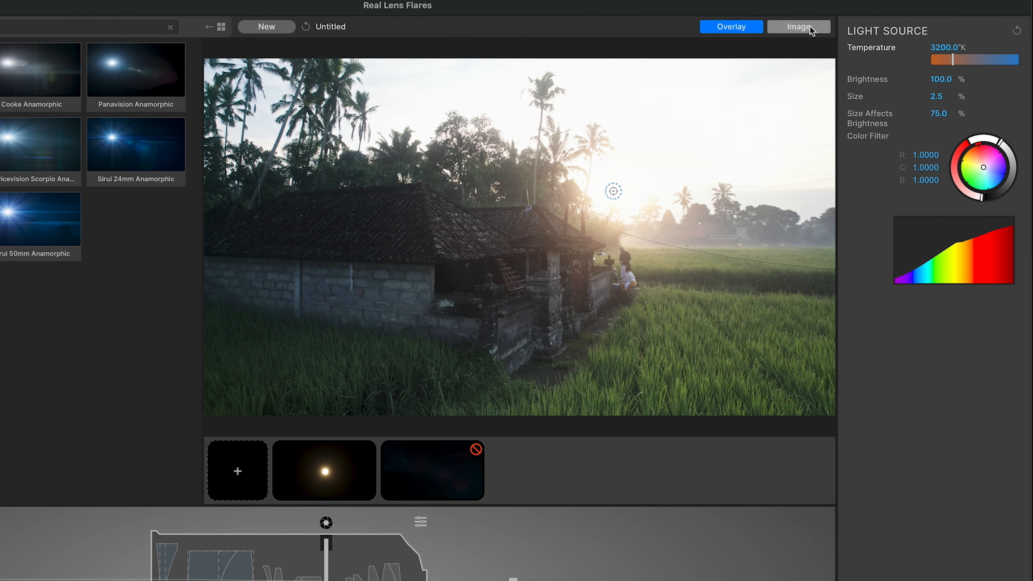
pyautogui.click(852, 25)
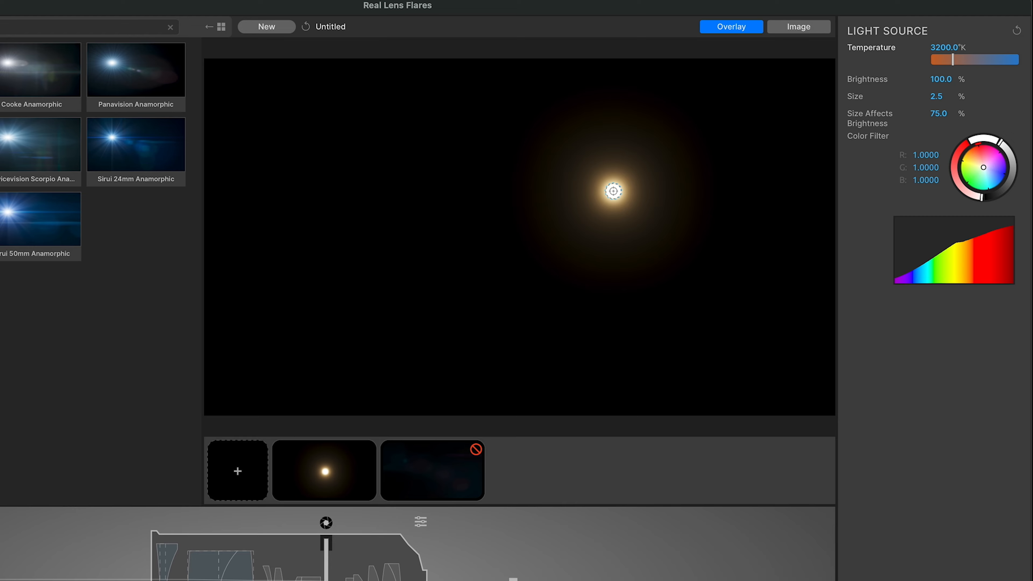
pyautogui.moveTo(983, 168); pyautogui.dragTo(976, 156)
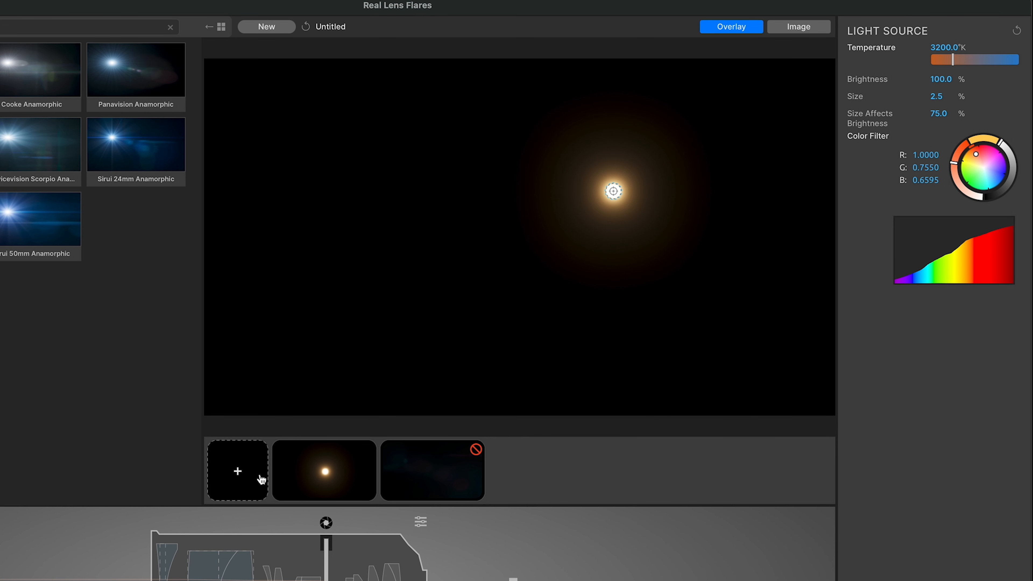
# Add a Glow Ball element to the flare and set its chromaticity to 100%
pyautogui.click(235, 476)
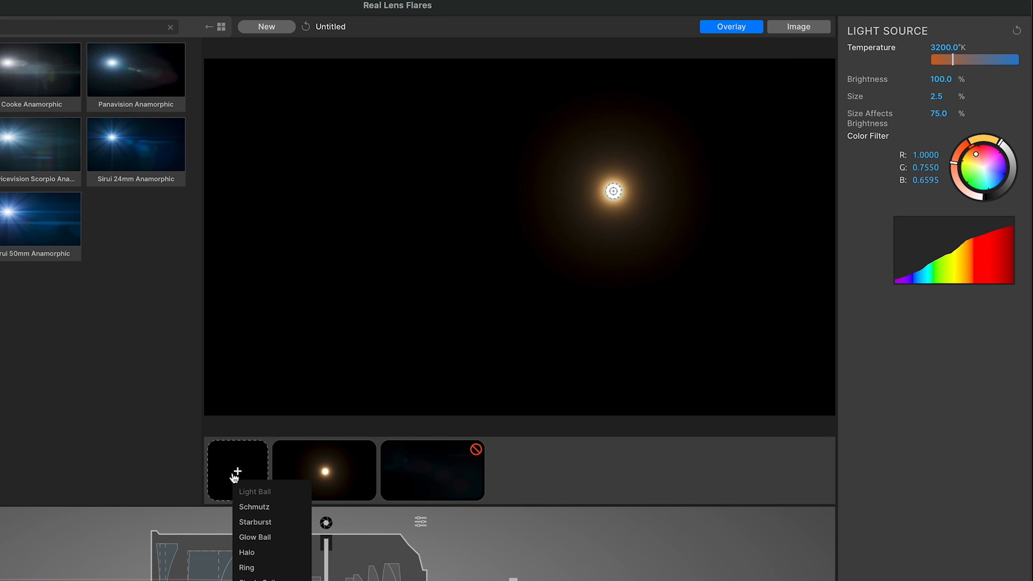
pyautogui.click(253, 537)
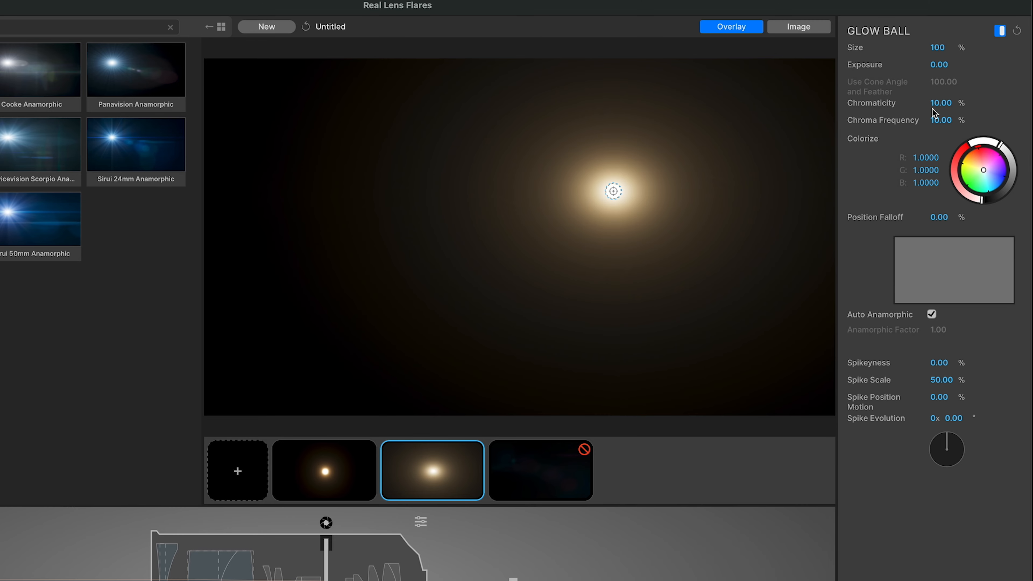
pyautogui.moveTo(935, 105)
pyautogui.mouseDown()
pyautogui.moveTo(996, 105)
pyautogui.moveTo(932, 109)
pyautogui.mouseUp()
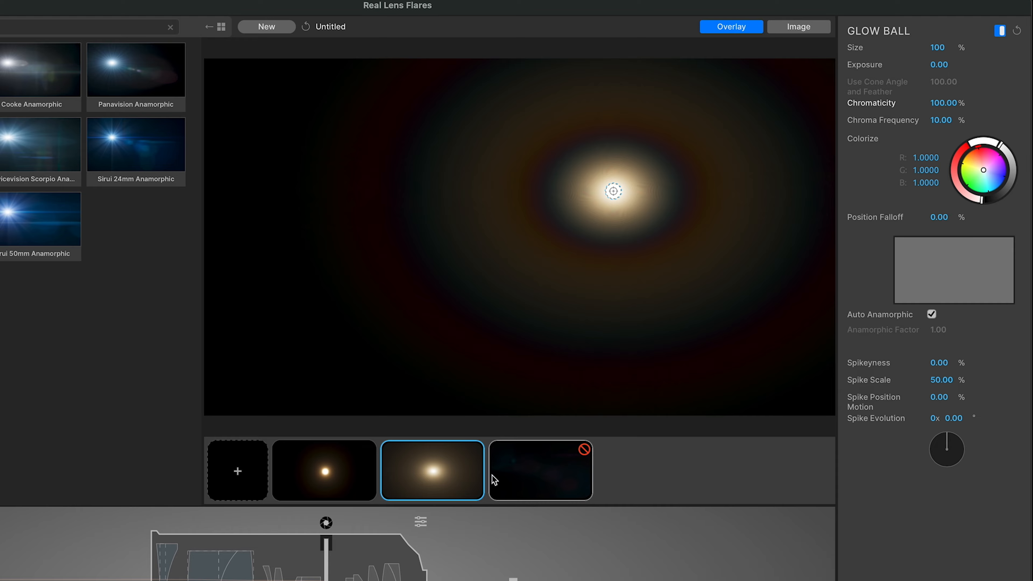
# Isolate the Glow Ball by hiding the Light Ball and show the background image
pyautogui.rightClick(439, 477)
pyautogui.click(456, 518)
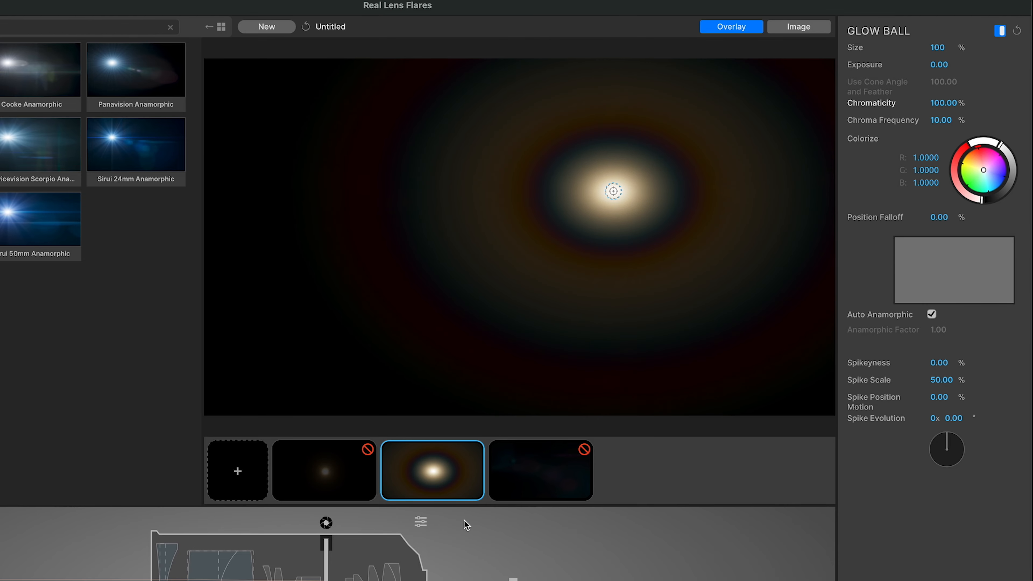
pyautogui.click(796, 28)
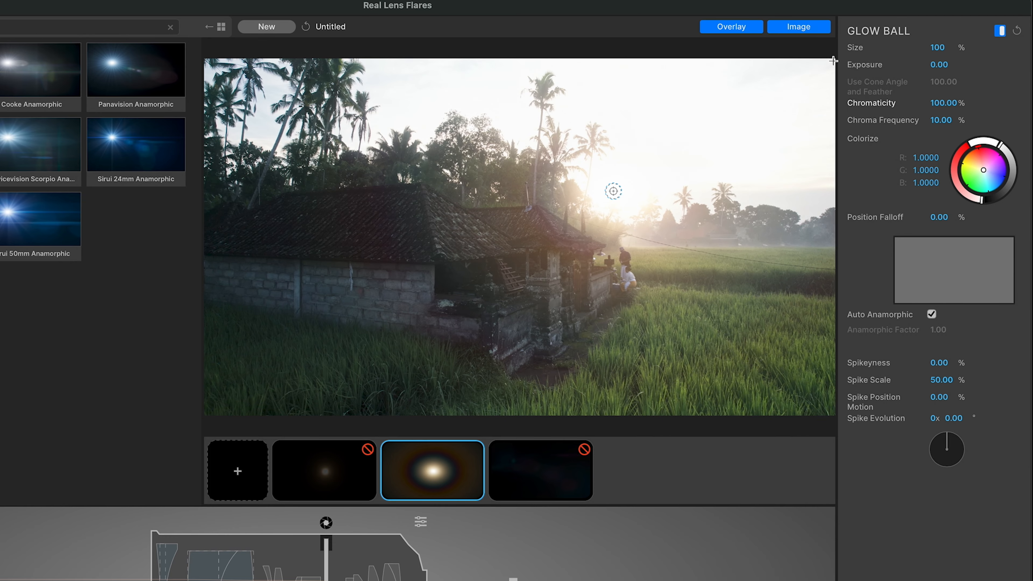
# Hide the background image, set the Glow Ball's chroma frequency to 9.10% and colorize it light red (G 0.7782, B 0.7651)
pyautogui.moveTo(946, 103); pyautogui.dragTo(959, 122)
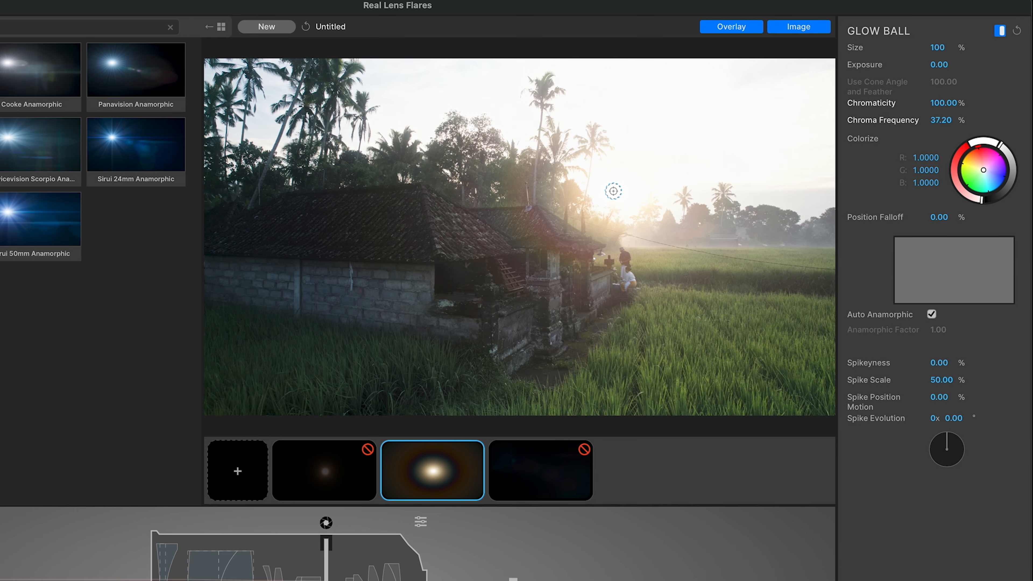
pyautogui.click(801, 30)
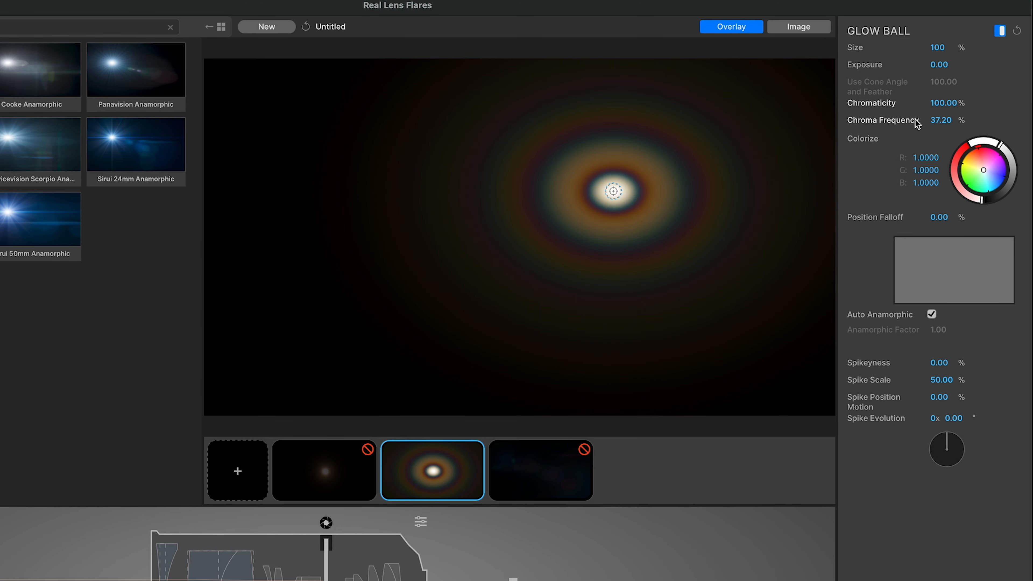
pyautogui.moveTo(940, 120); pyautogui.dragTo(822, 119)
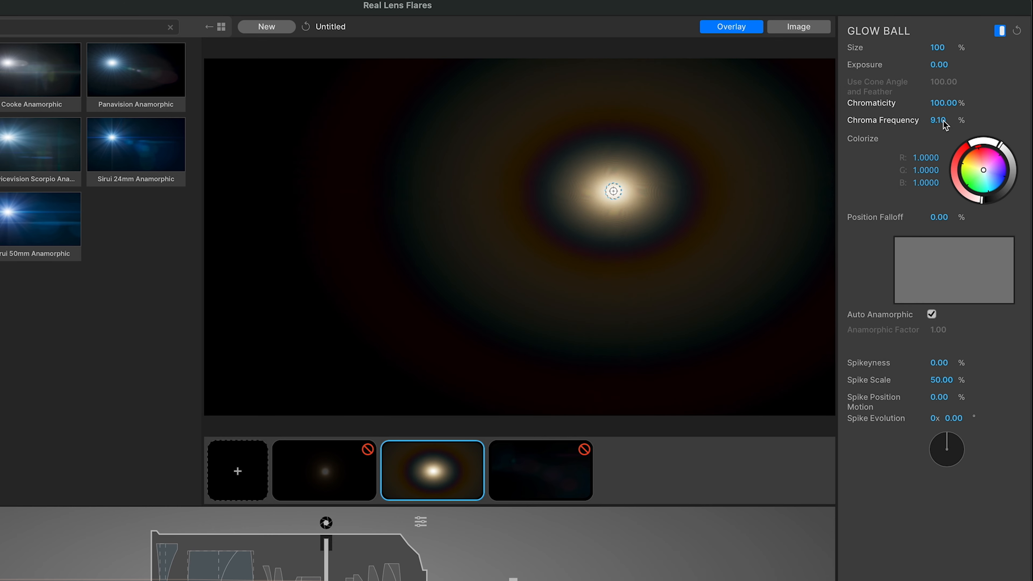
pyautogui.moveTo(984, 170); pyautogui.dragTo(978, 157)
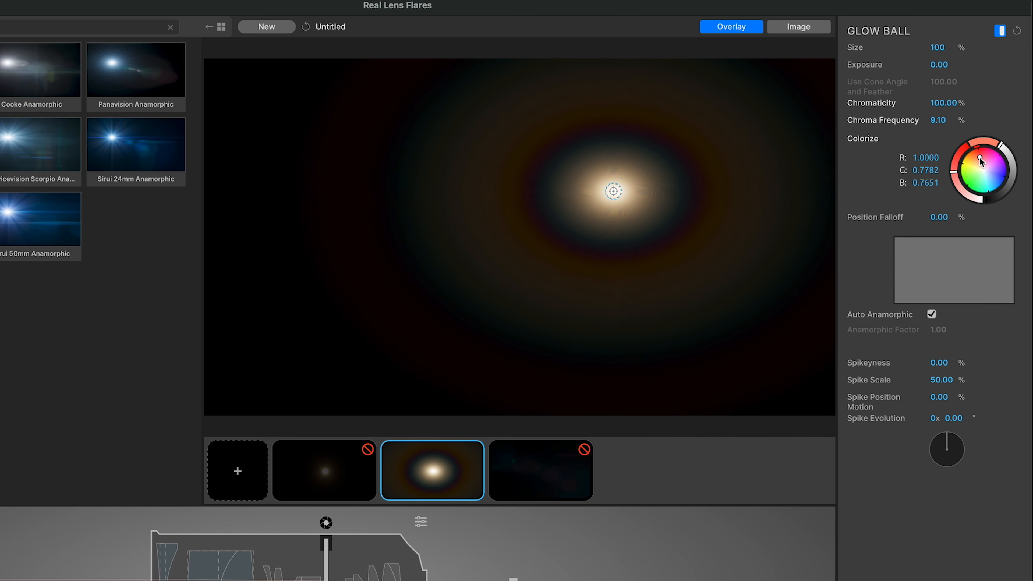
# Show the Light Ball again and set the Glow Ball's position falloff to 41.20%
pyautogui.click(367, 463)
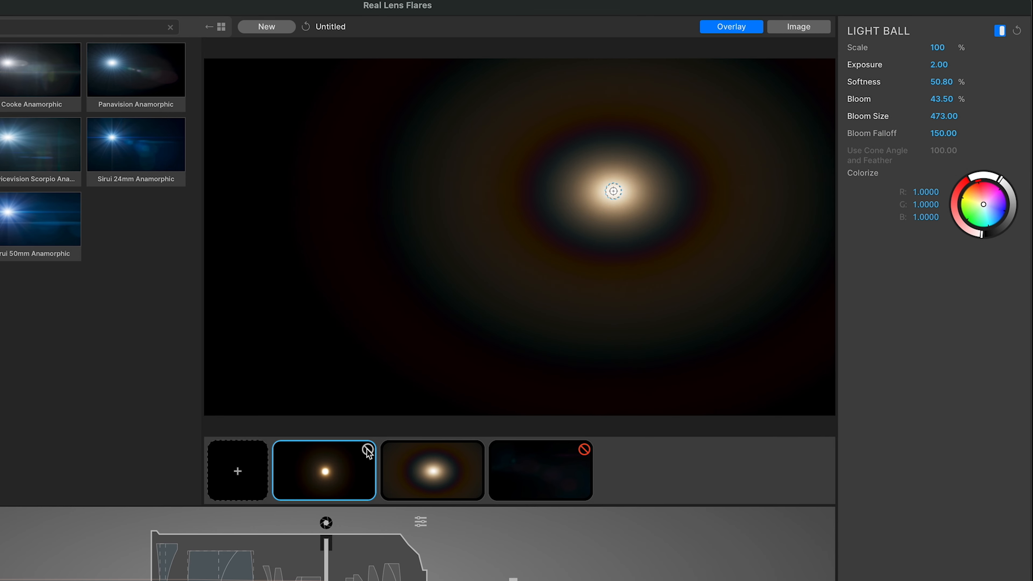
pyautogui.click(402, 456)
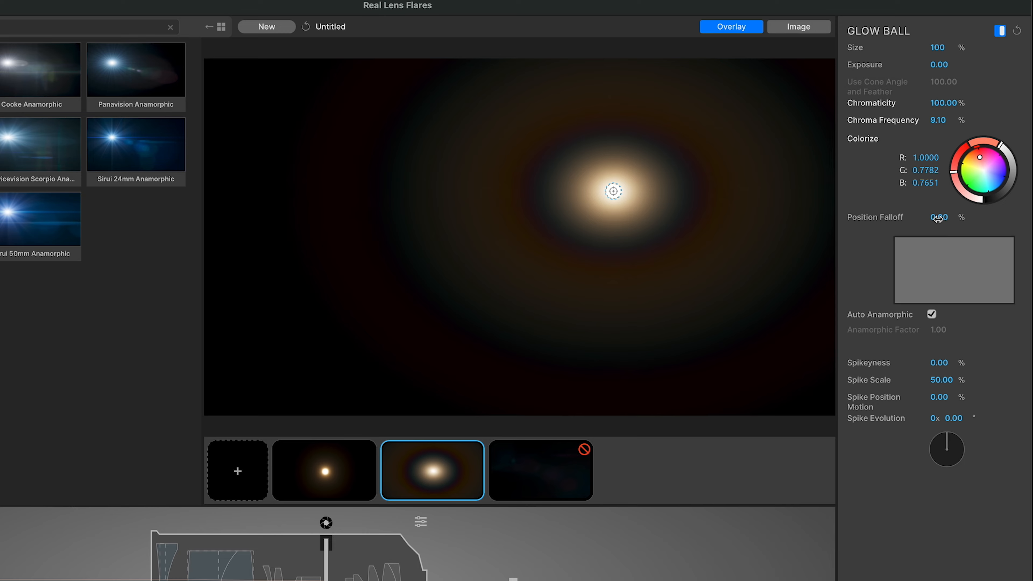
pyautogui.moveTo(939, 217); pyautogui.dragTo(1028, 218)
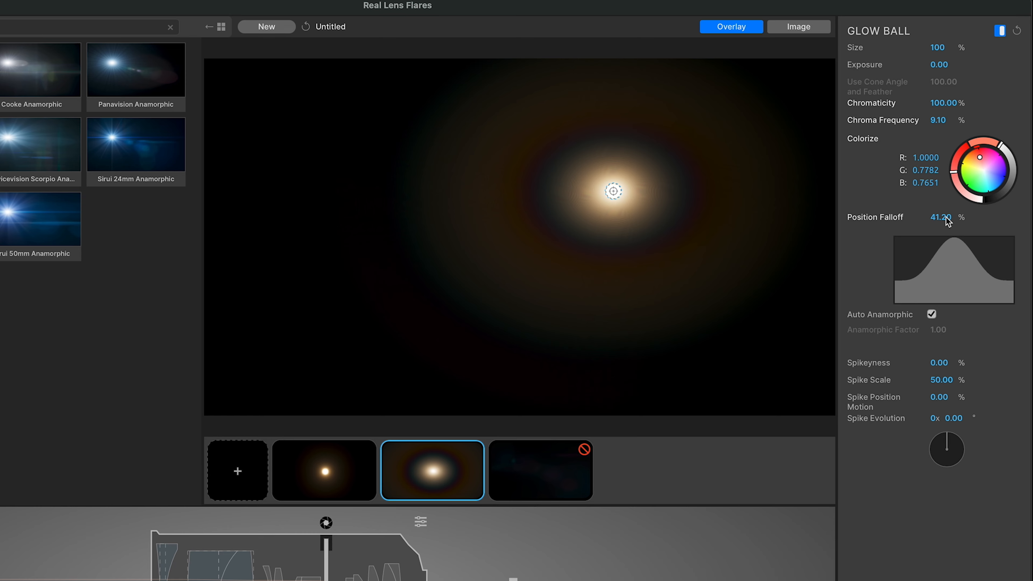
# Set the Glow Ball's spikeyness to 77% and its spike position motion to 50%
pyautogui.moveTo(941, 363)
pyautogui.mouseDown()
pyautogui.moveTo(1008, 364)
pyautogui.moveTo(929, 363)
pyautogui.moveTo(947, 366)
pyautogui.mouseUp()
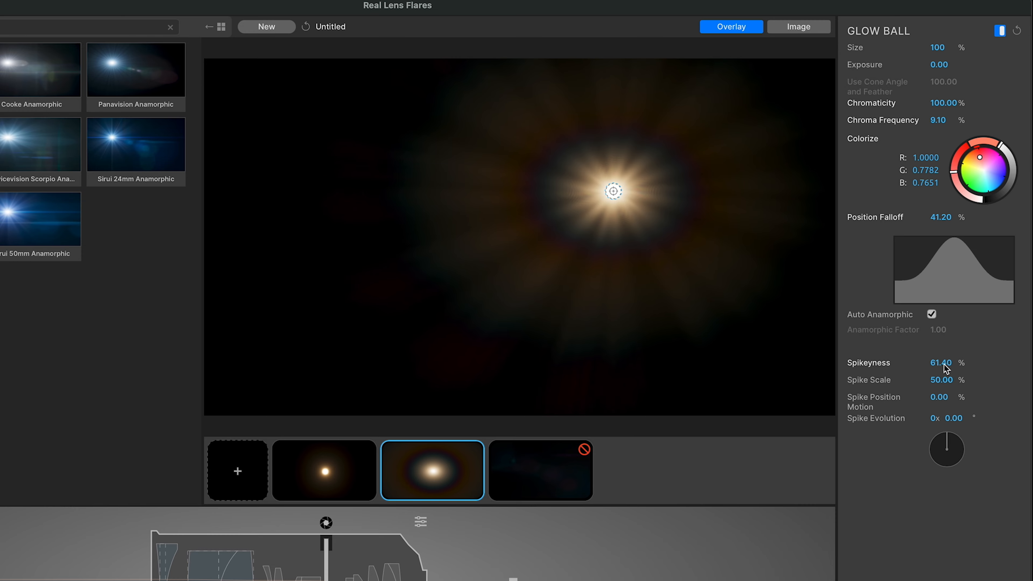
pyautogui.click(943, 364)
pyautogui.write('77.00')
pyautogui.moveTo(938, 397); pyautogui.dragTo(996, 398)
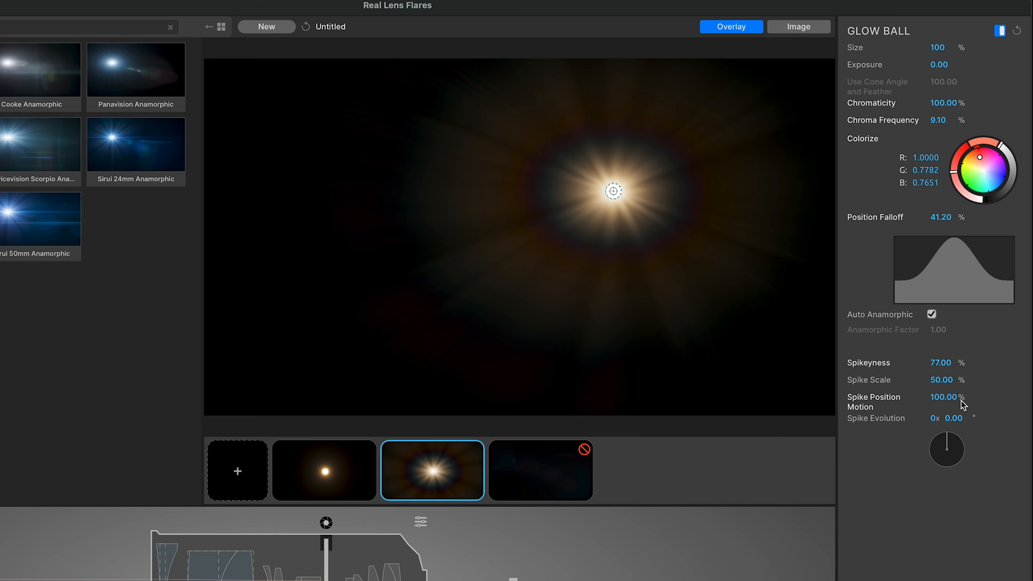
pyautogui.click(941, 399)
pyautogui.write('50')
pyautogui.press('Return')
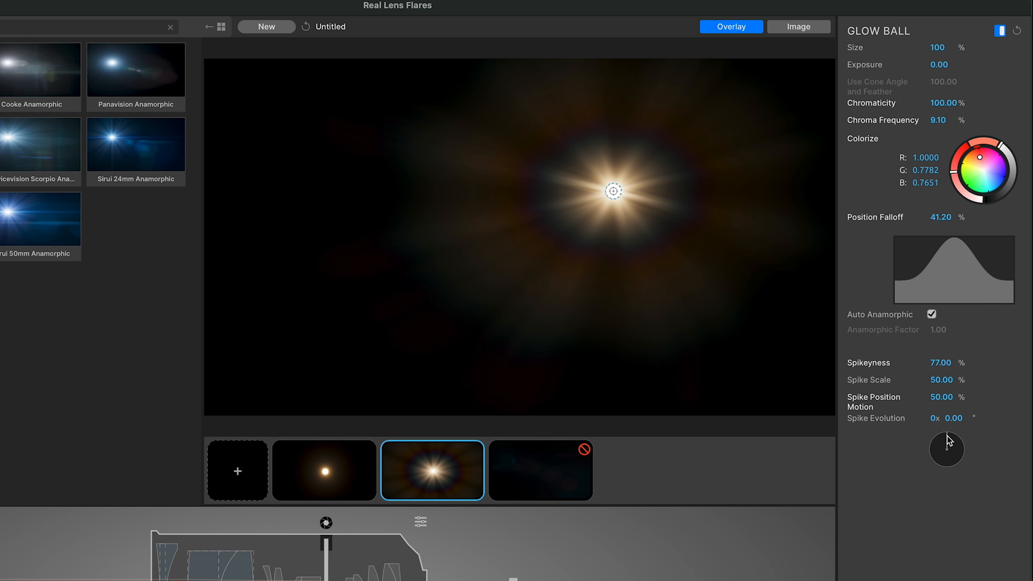
# Try the Glow Ball's spike evolution at about 79° and reset it
pyautogui.moveTo(952, 418); pyautogui.dragTo(1030, 418)
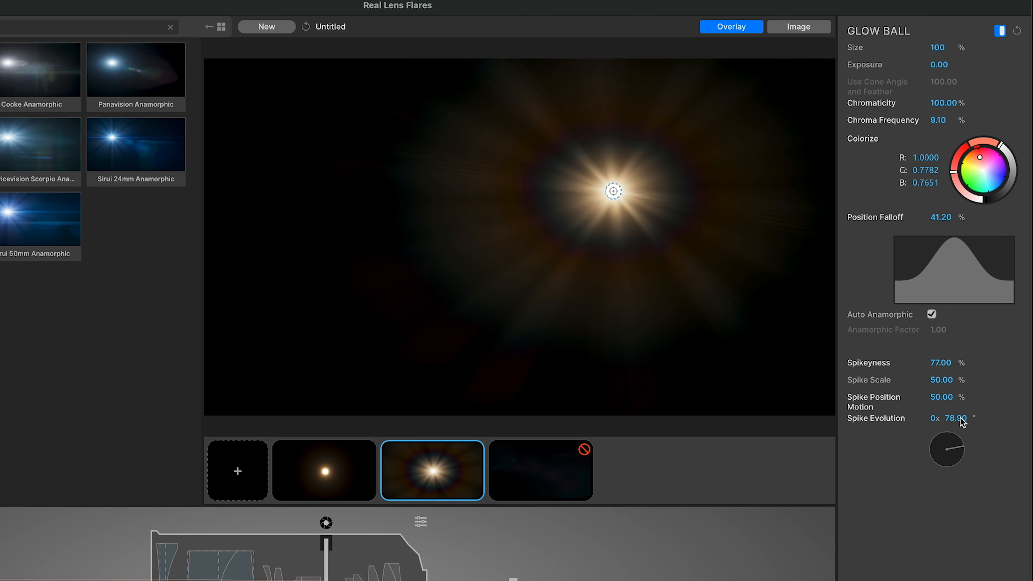
pyautogui.doubleClick(867, 420)
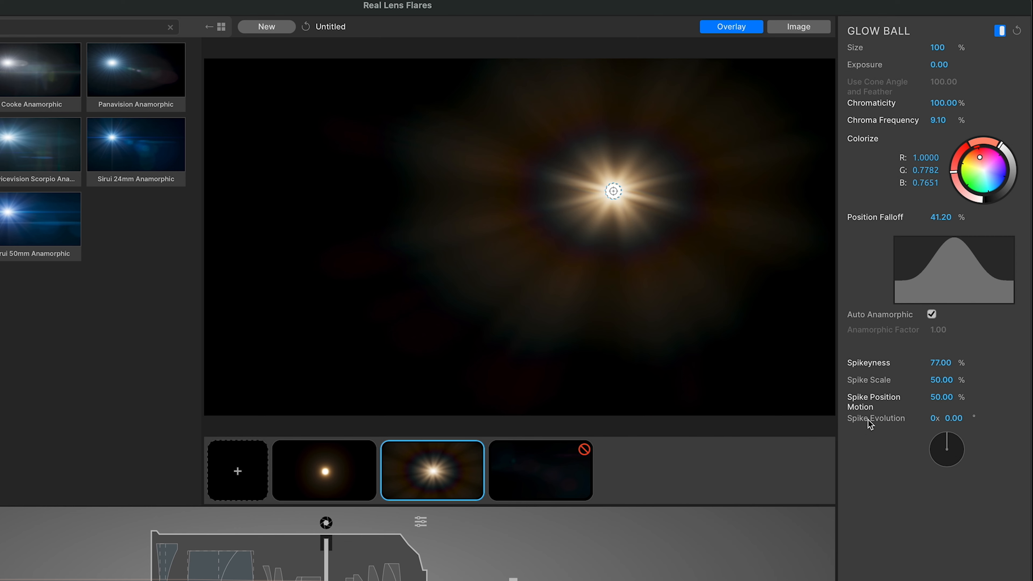
# Show the background image and add a Starburst element to the flare
pyautogui.click(777, 28)
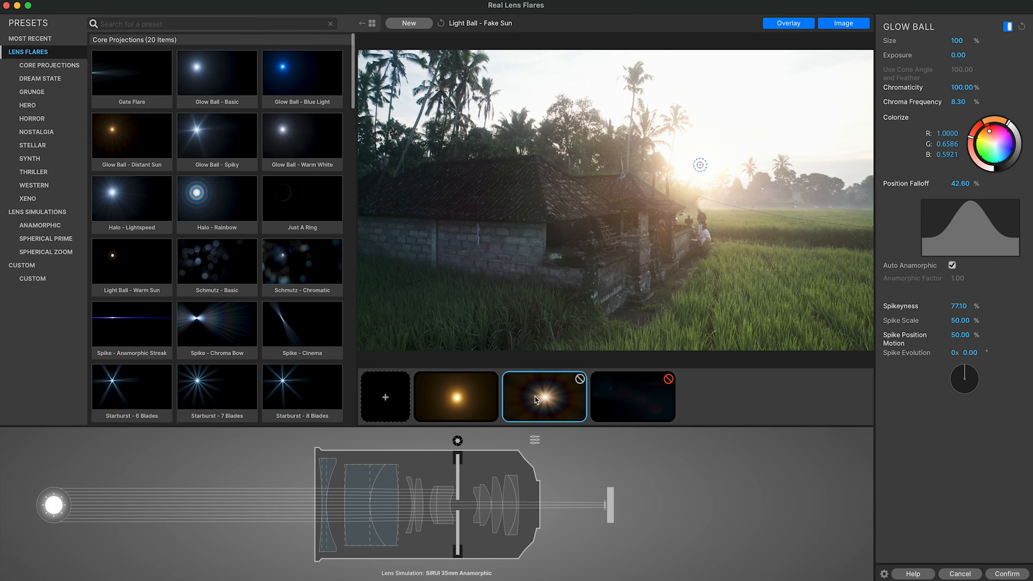
pyautogui.click(386, 398)
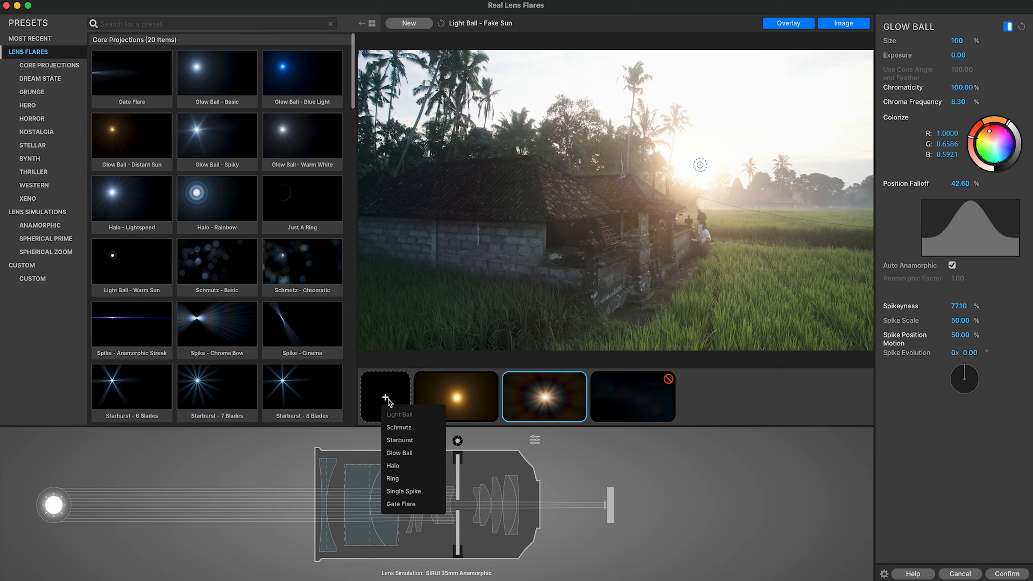
pyautogui.click(401, 440)
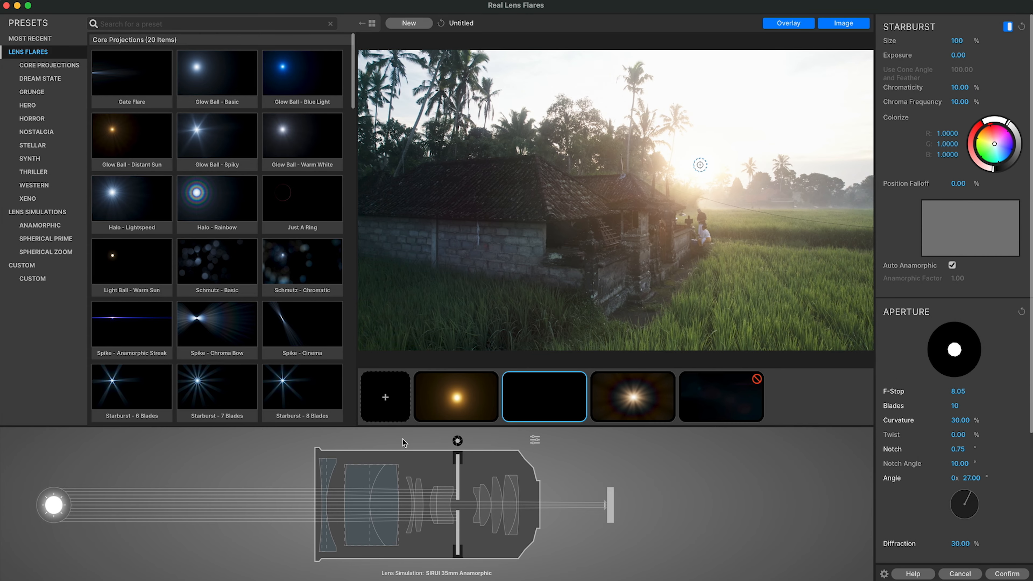
# Delete the Light Ball and Glow Ball elements from the flare
pyautogui.rightClick(469, 394)
pyautogui.click(485, 448)
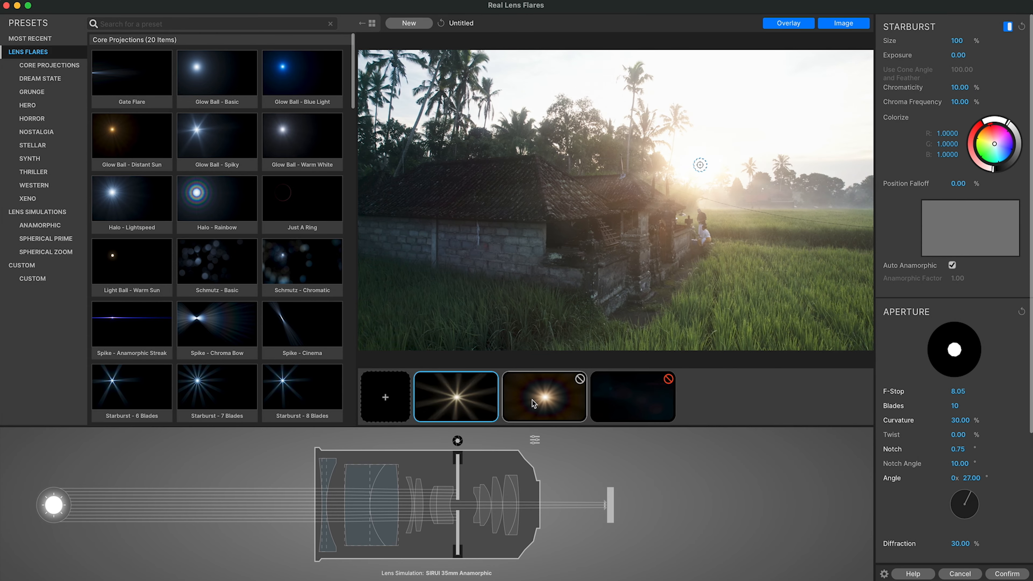
pyautogui.click(544, 399)
pyautogui.rightClick(544, 399)
pyautogui.click(561, 452)
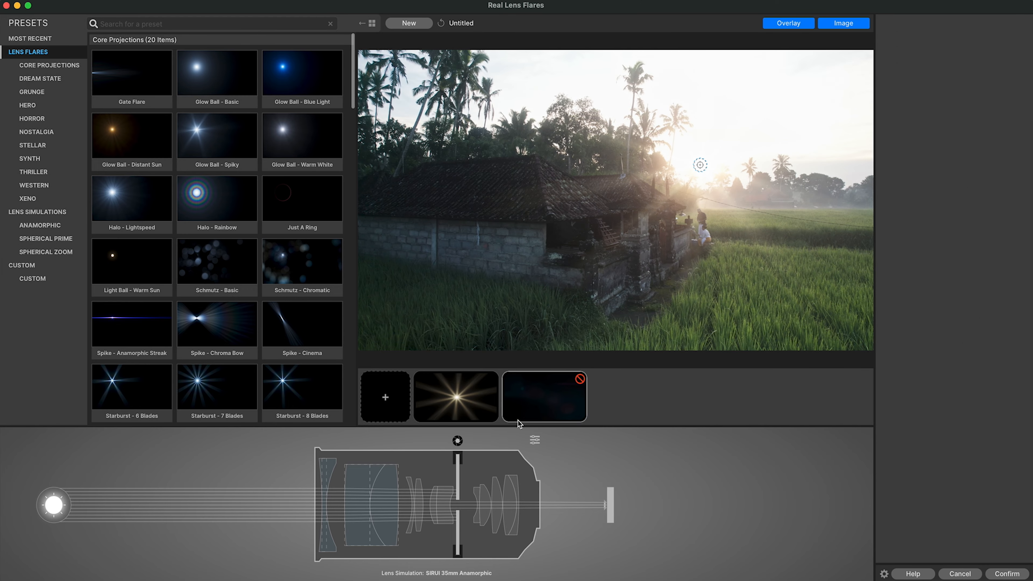
# Show the Reflections element, move the preview light source into the open sky away from the sun, and select the Starburst
pyautogui.click(480, 404)
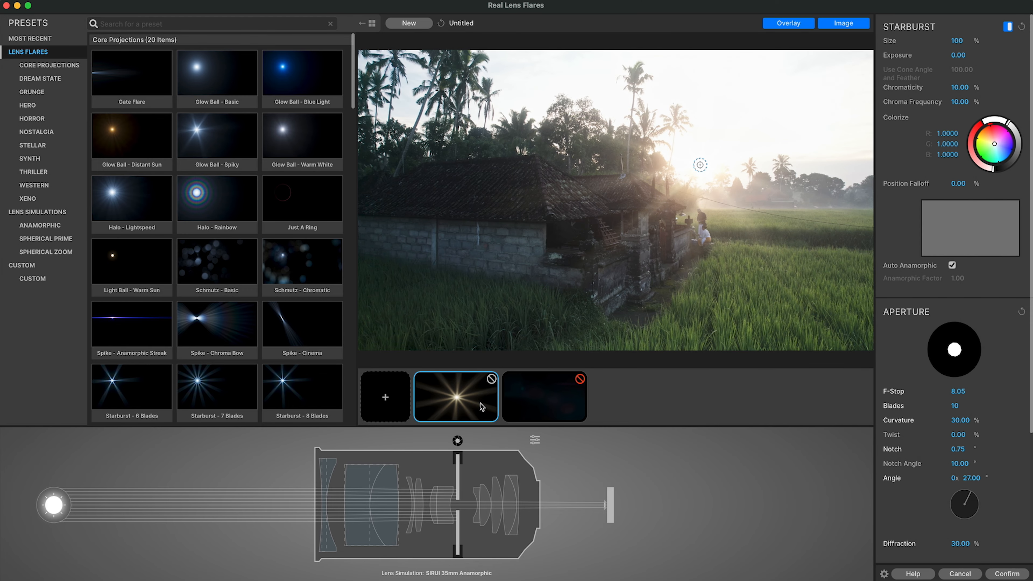
pyautogui.click(580, 381)
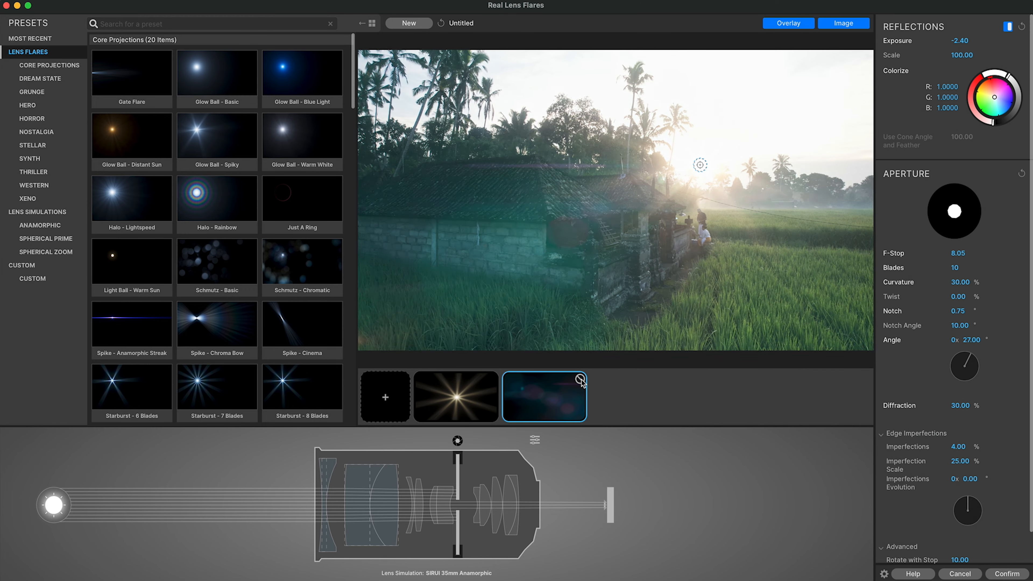
pyautogui.moveTo(698, 165); pyautogui.dragTo(799, 125)
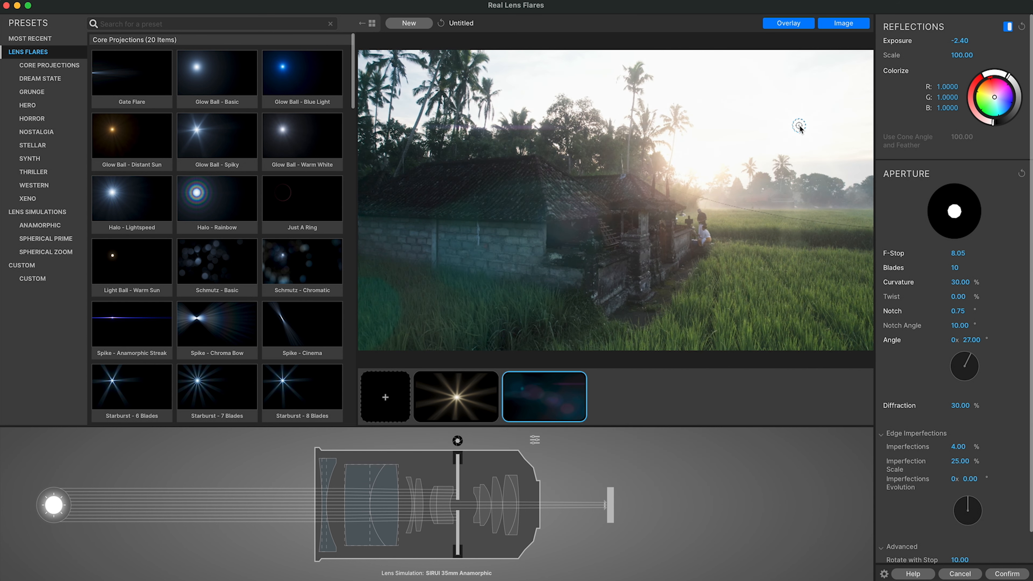
pyautogui.click(466, 388)
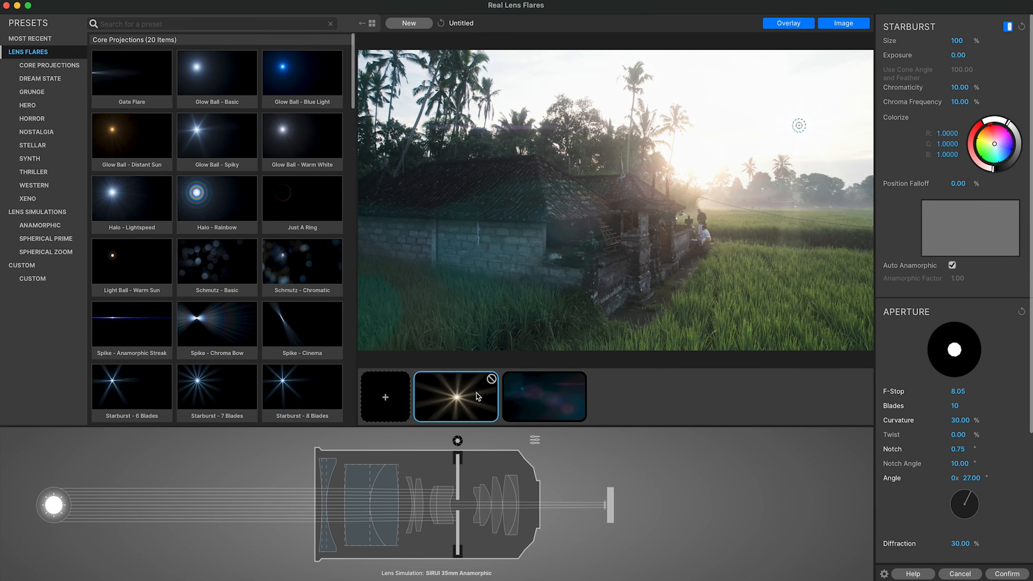
# Hide the Reflections element and turn off the background image in the preview
pyautogui.click(580, 379)
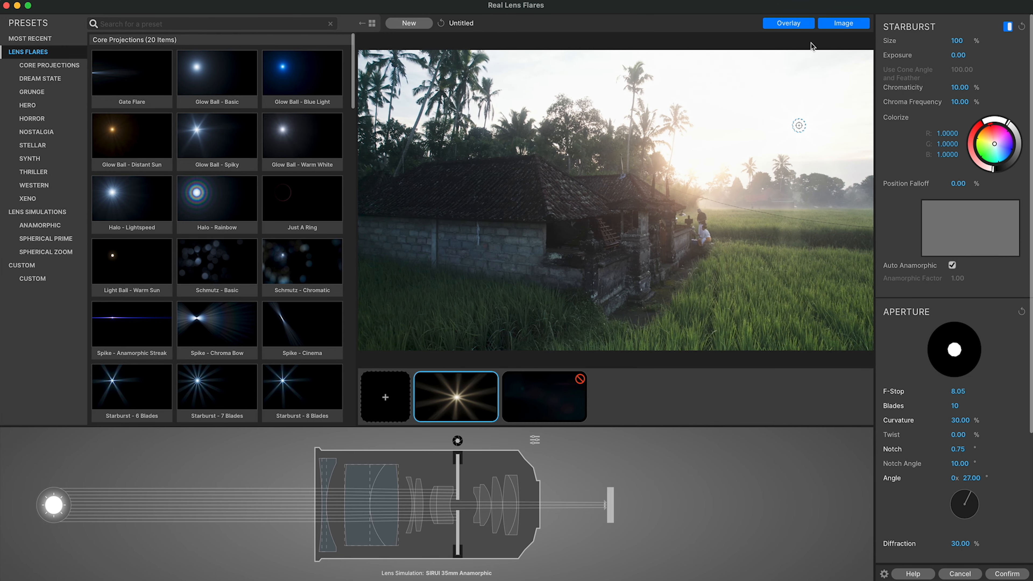
pyautogui.click(837, 24)
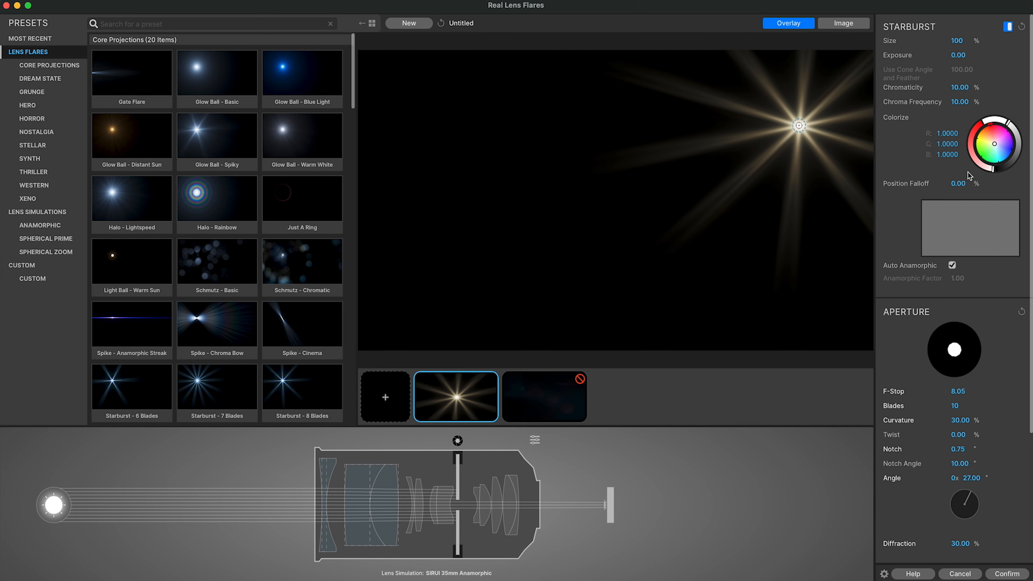
# Show the aperture's own settings from the lens diagram, and return to the Starburst element's settings
pyautogui.moveTo(1028, 204)
pyautogui.mouseDown()
pyautogui.moveTo(1028, 338)
pyautogui.moveTo(1027, 198)
pyautogui.mouseUp()
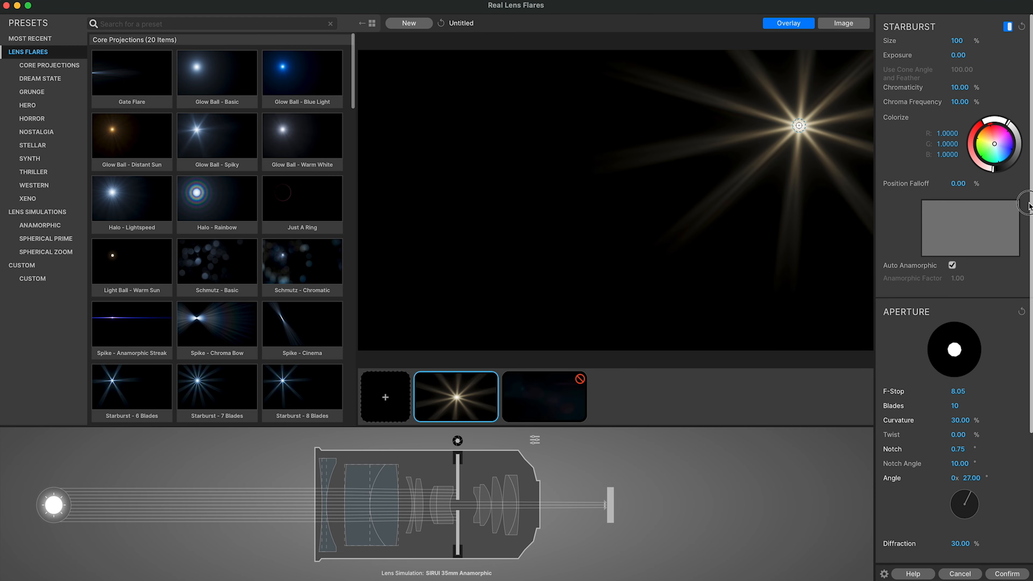
pyautogui.click(458, 464)
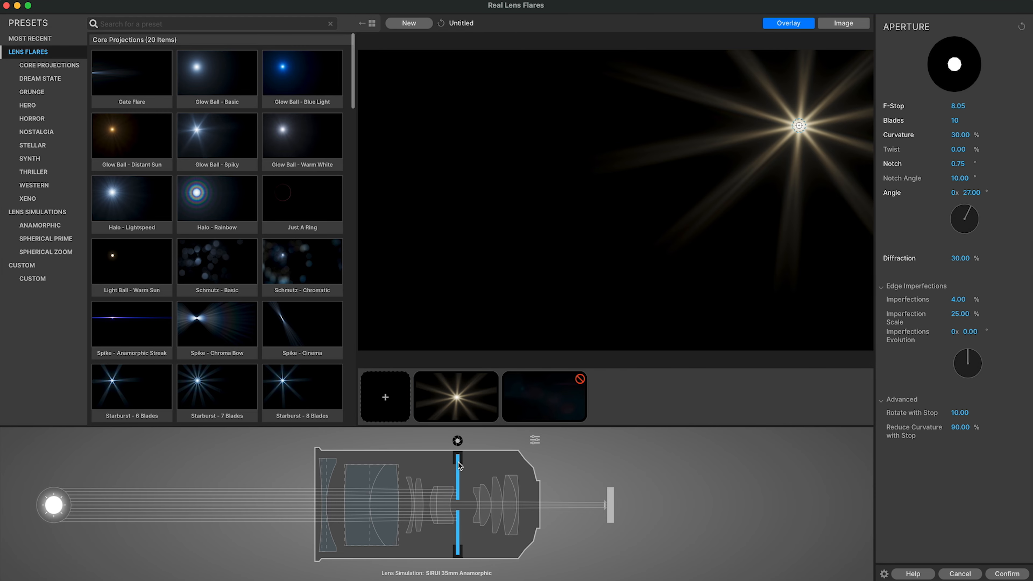
pyautogui.click(462, 407)
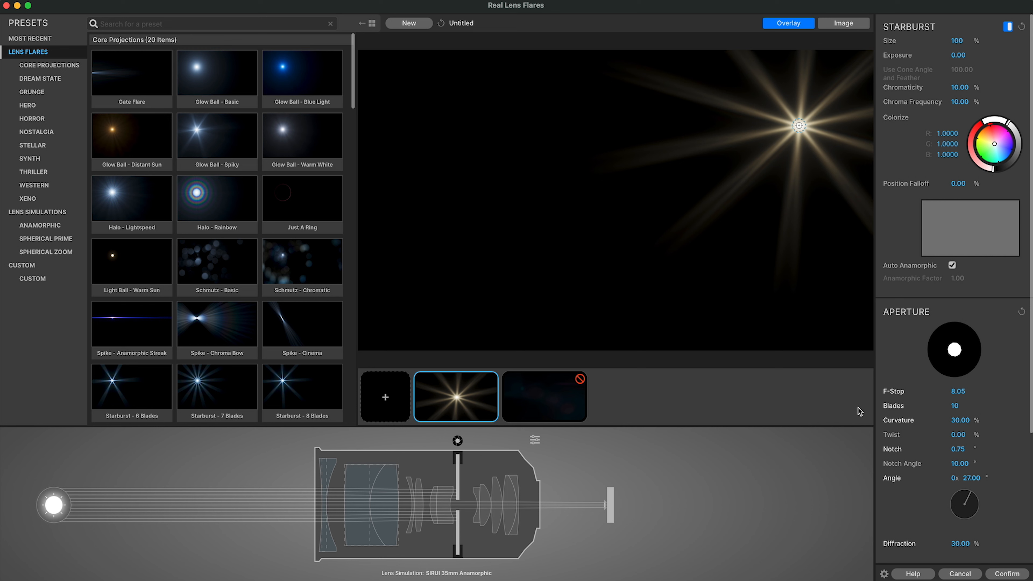
# Try 4 and 5 aperture blades for the Starburst and settle on 6 blades
pyautogui.click(953, 406)
pyautogui.write('4')
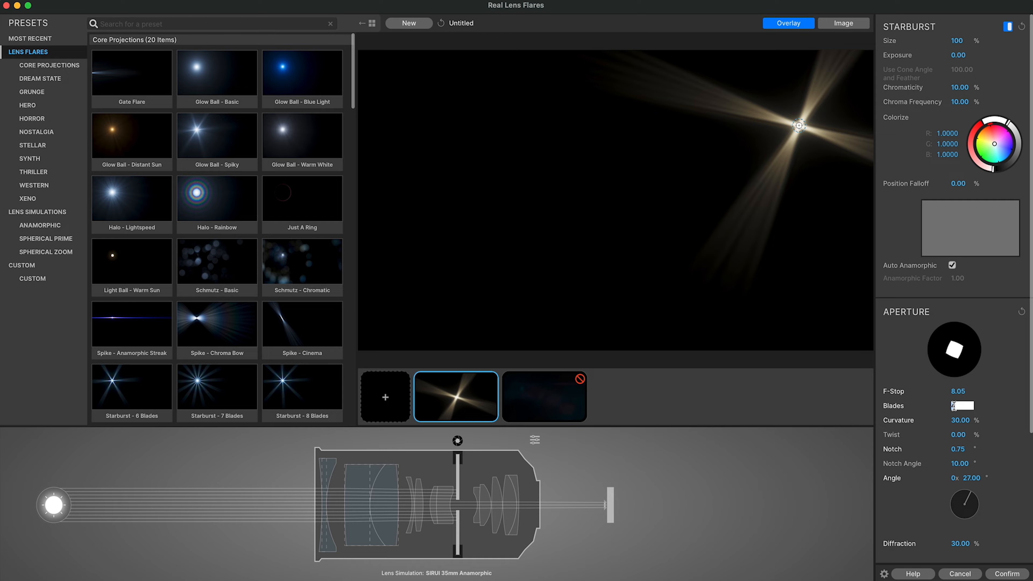
pyautogui.write('5')
pyautogui.press('Return')
pyautogui.click(954, 405)
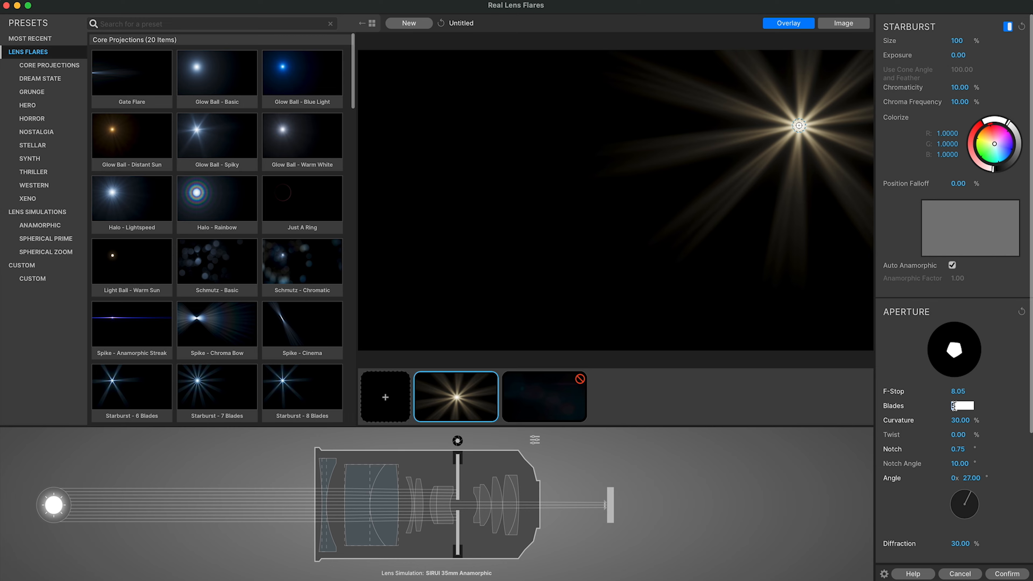
pyautogui.write('3')
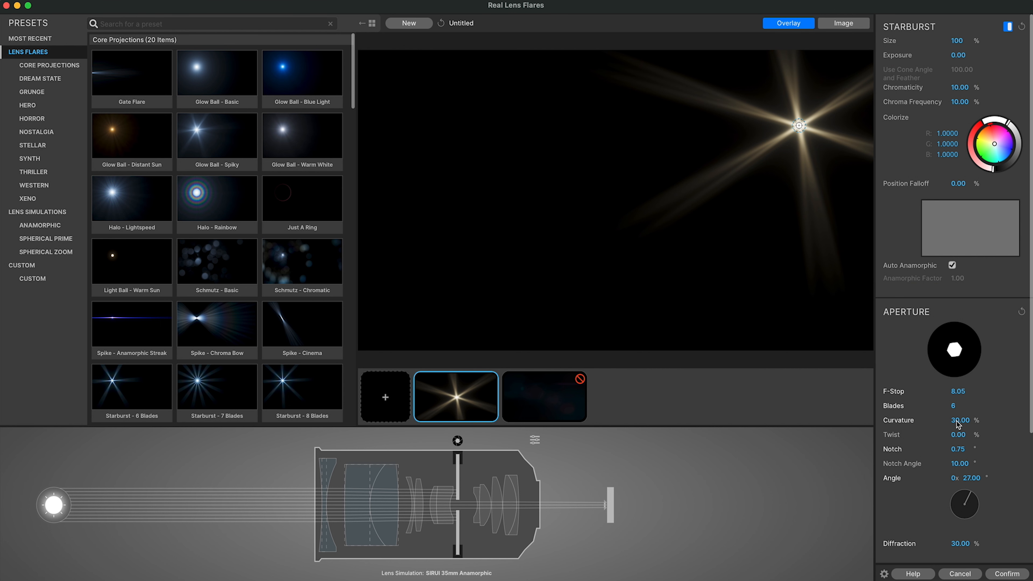
# Open the aperture's F-Stop value for editing
pyautogui.click(958, 392)
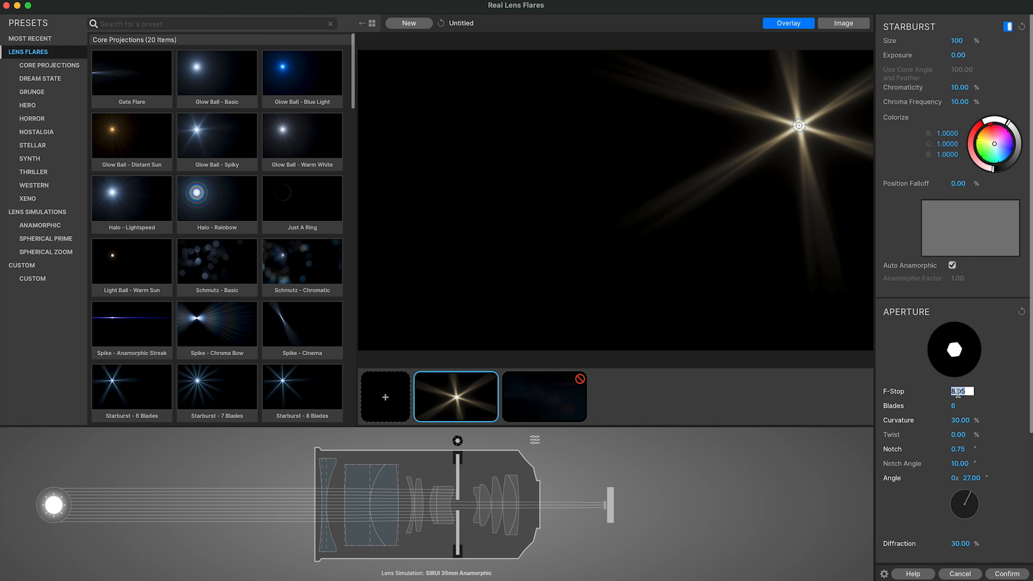